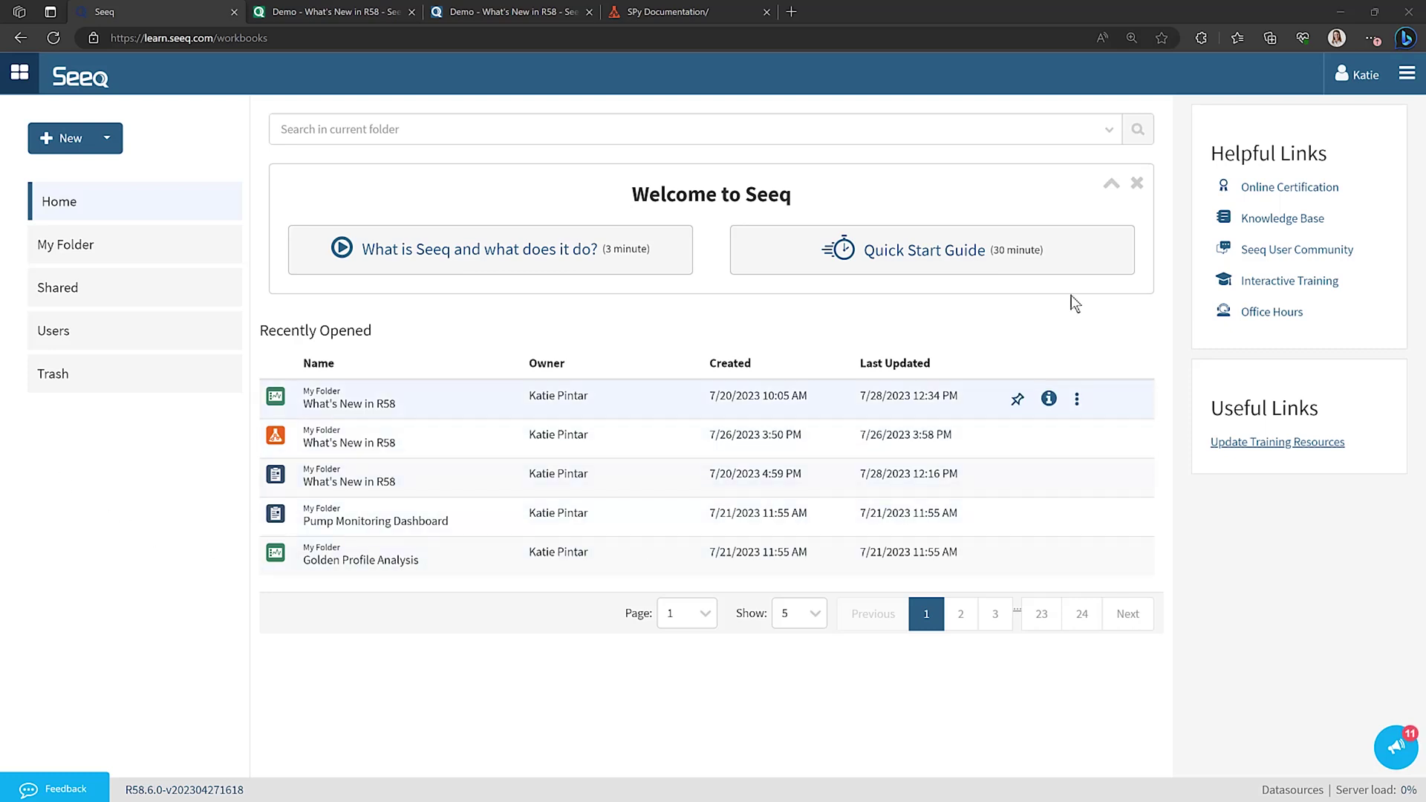
# Open the user profile settings and choose Español as the interface language
pyautogui.click(1360, 75)
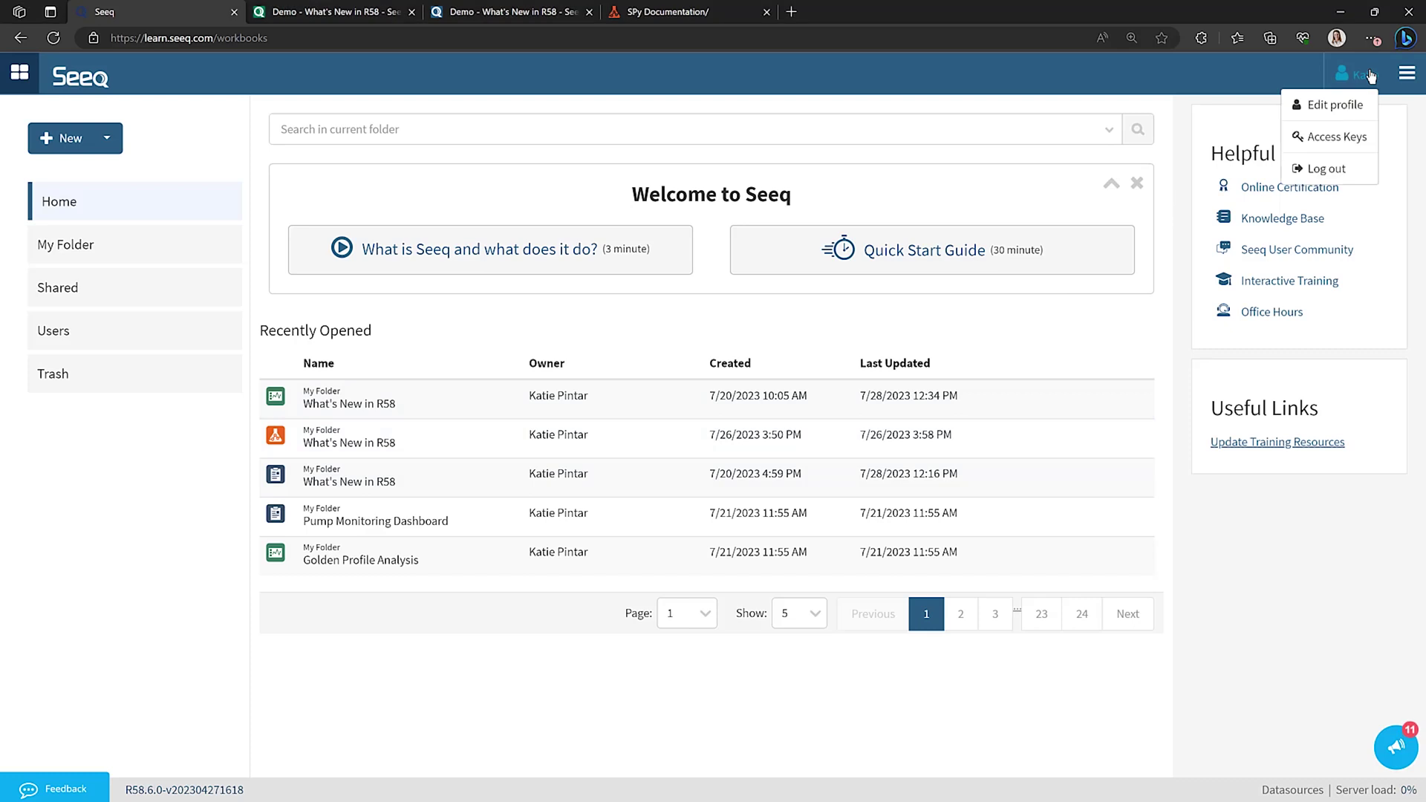
pyautogui.click(1351, 104)
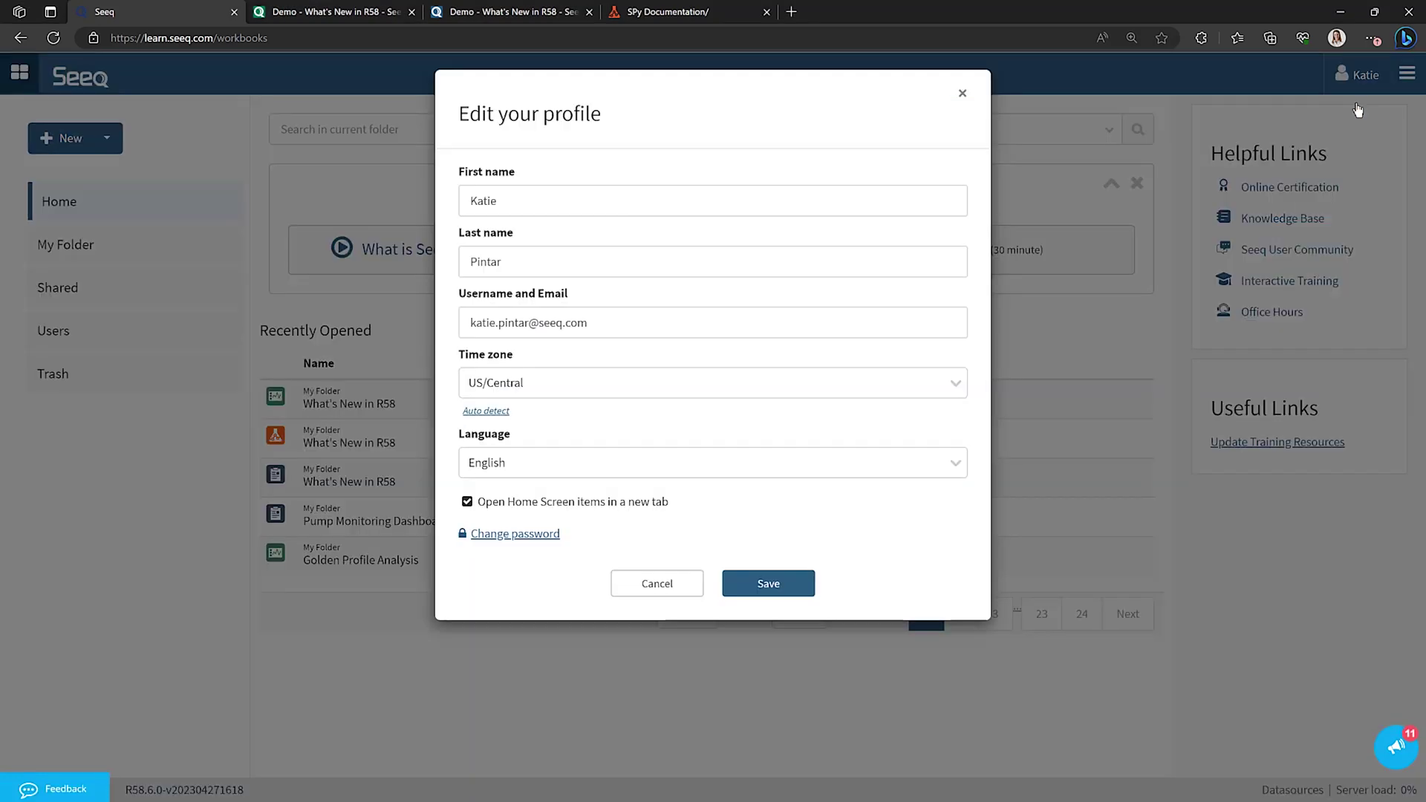
pyautogui.click(882, 461)
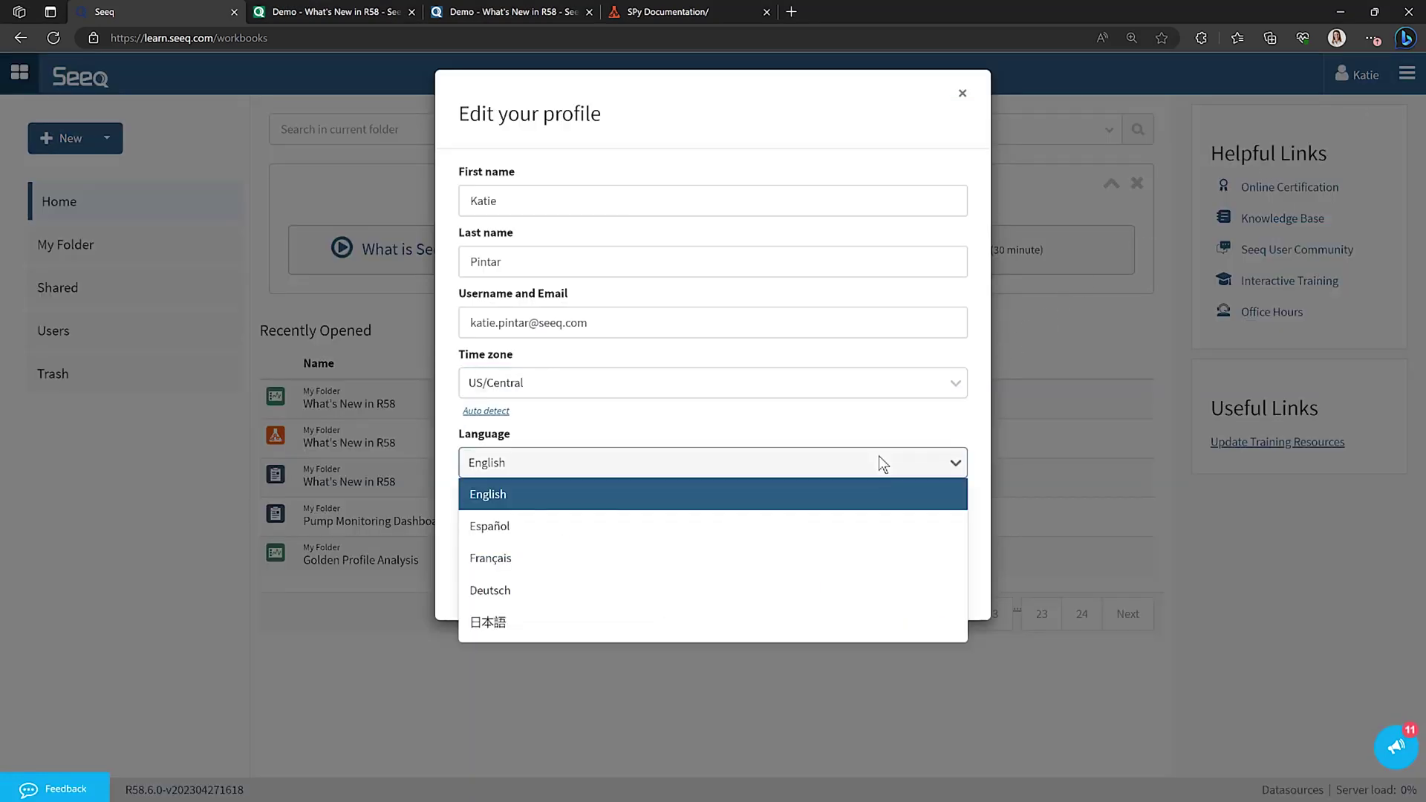
pyautogui.click(858, 532)
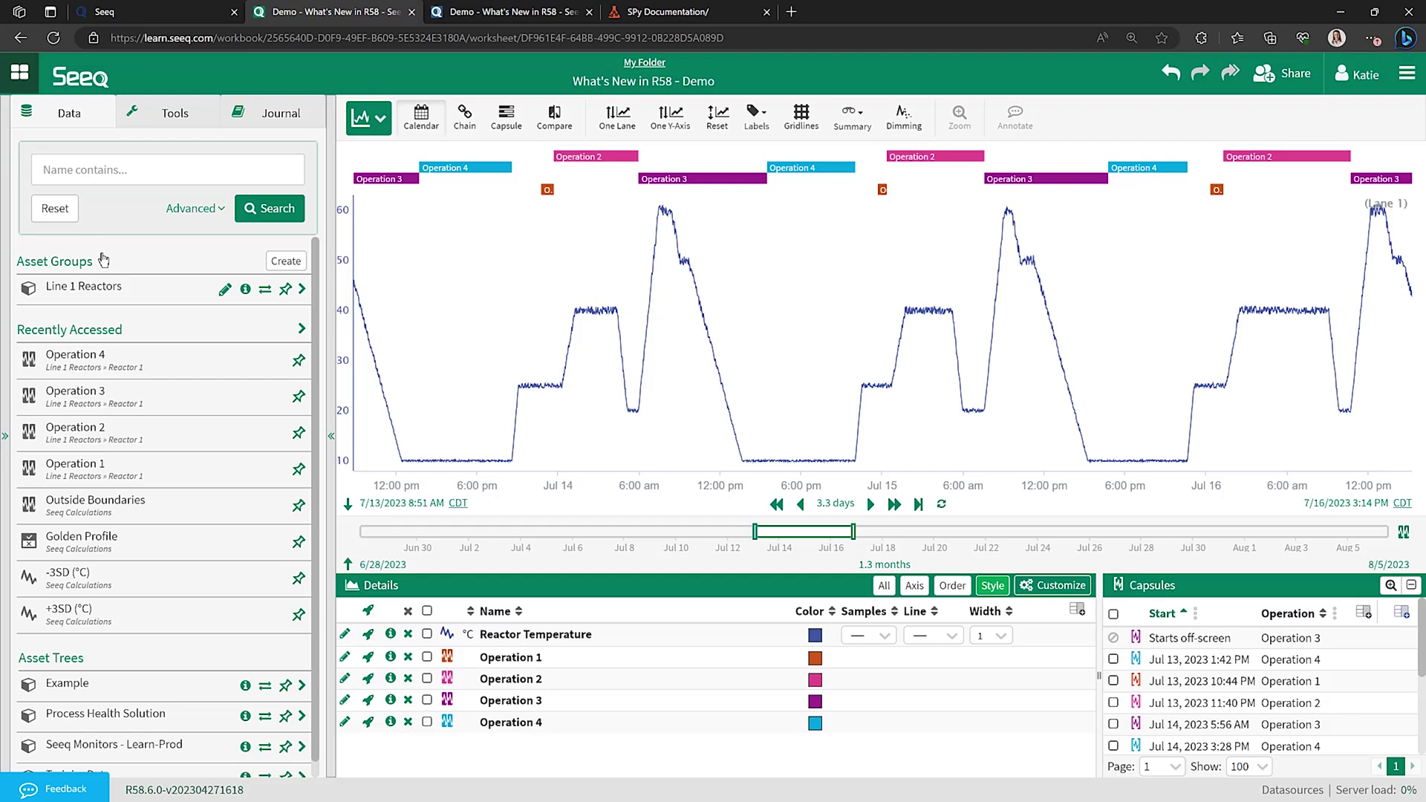
# Examine the signals and conditions under Reactor 1 in the Line 1 Reactors asset group, and return to the full data list
pyautogui.click(105, 296)
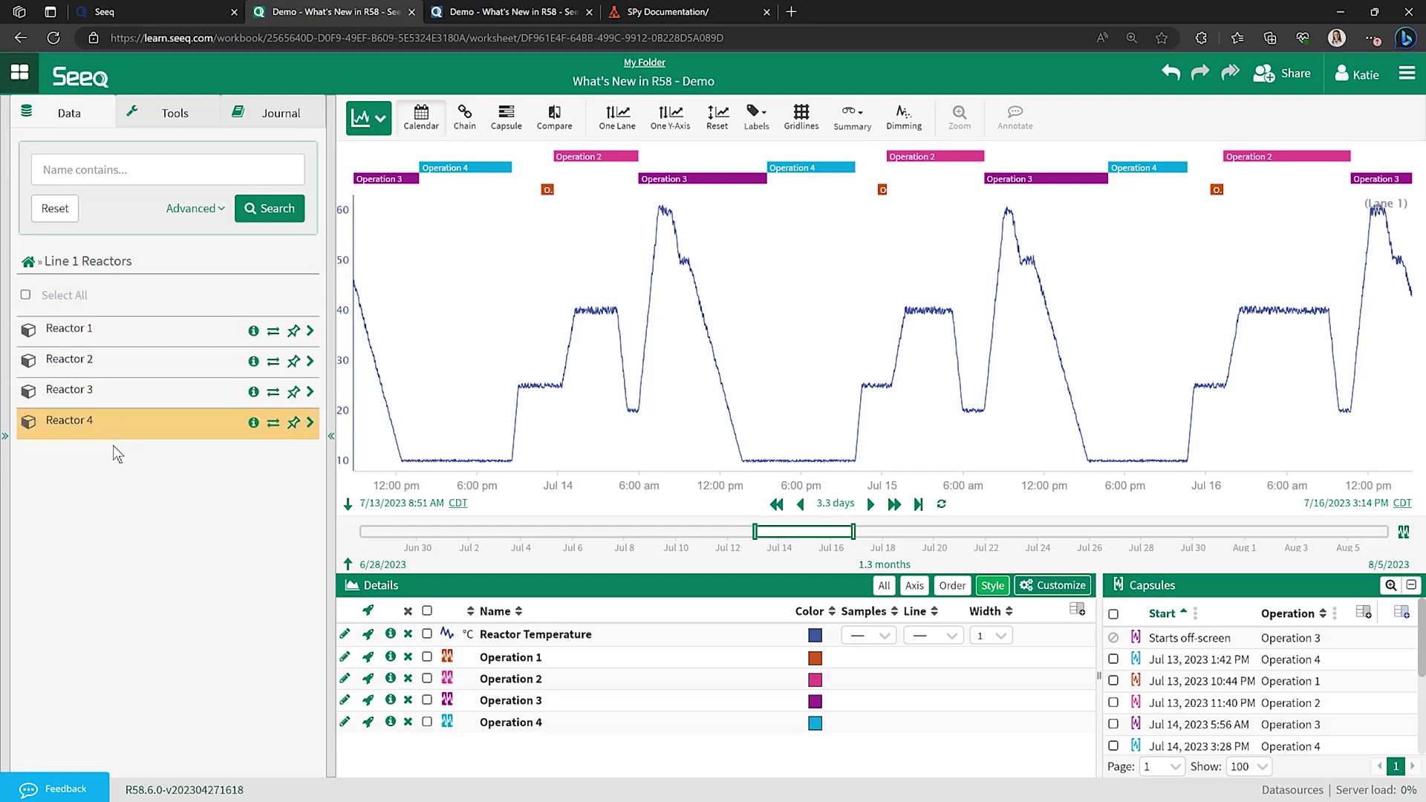
pyautogui.click(117, 330)
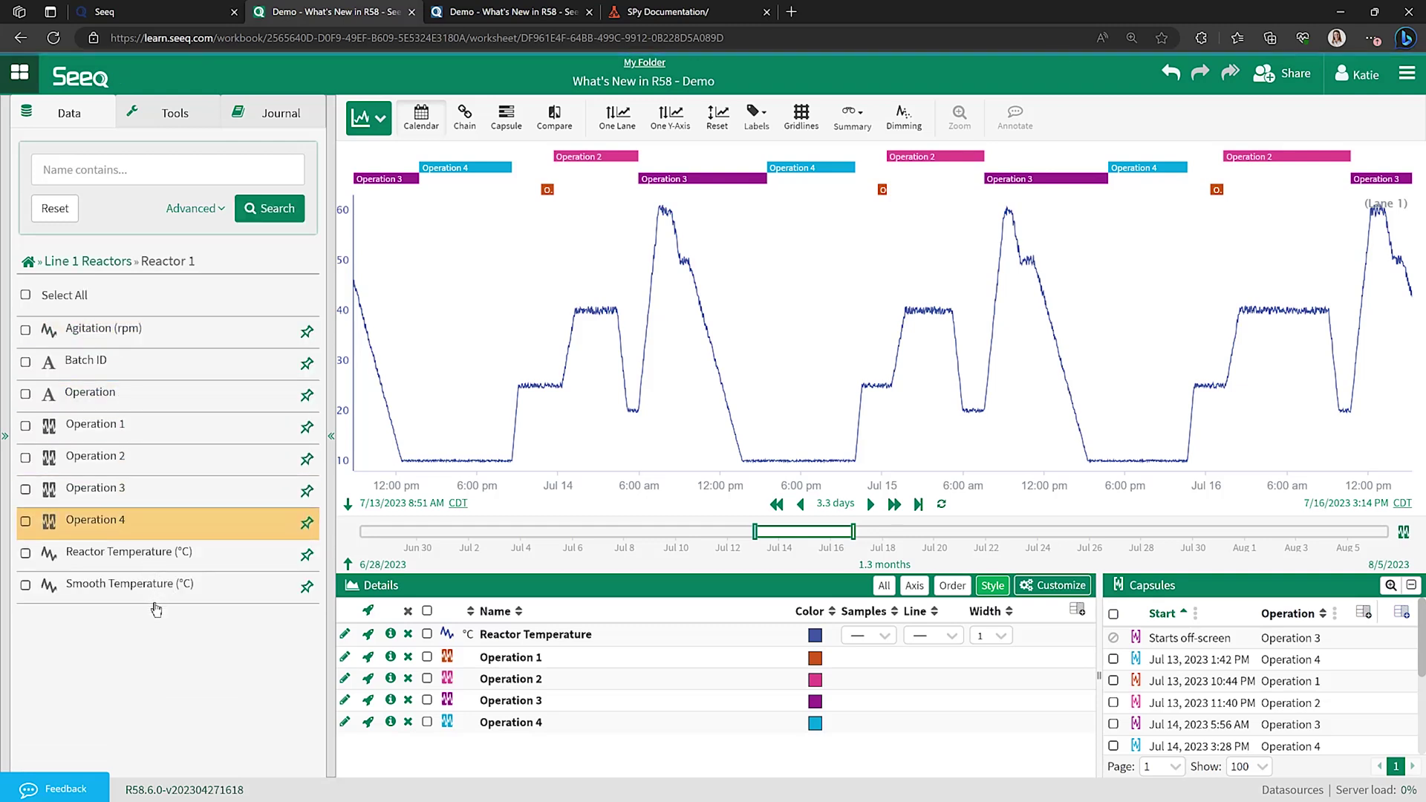
pyautogui.click(48, 210)
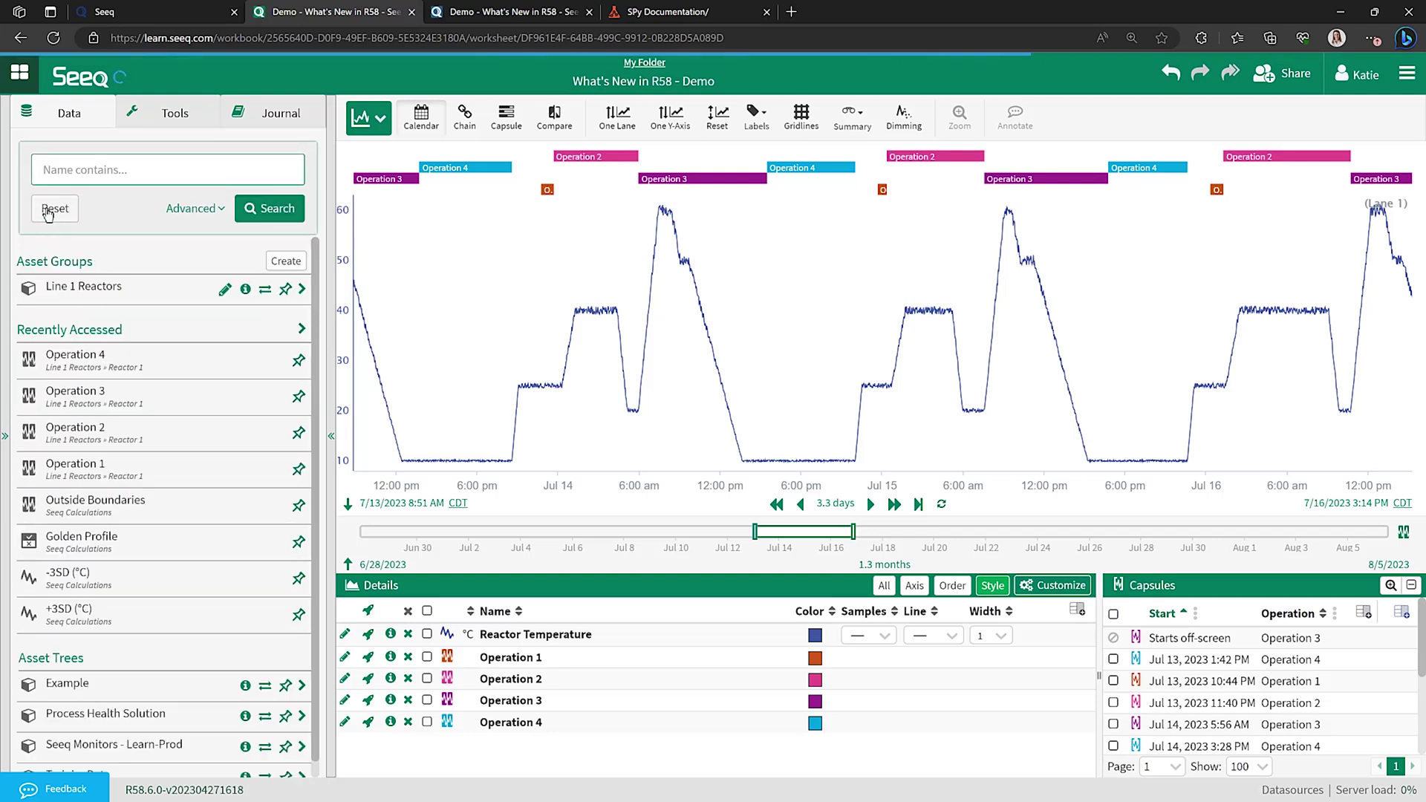
# In the Line 1 Reactors asset group, change Reactor 1's Smooth Temperature formula to $rt.agileFilter(1min), apply it to all other assets and save
pyautogui.click(225, 292)
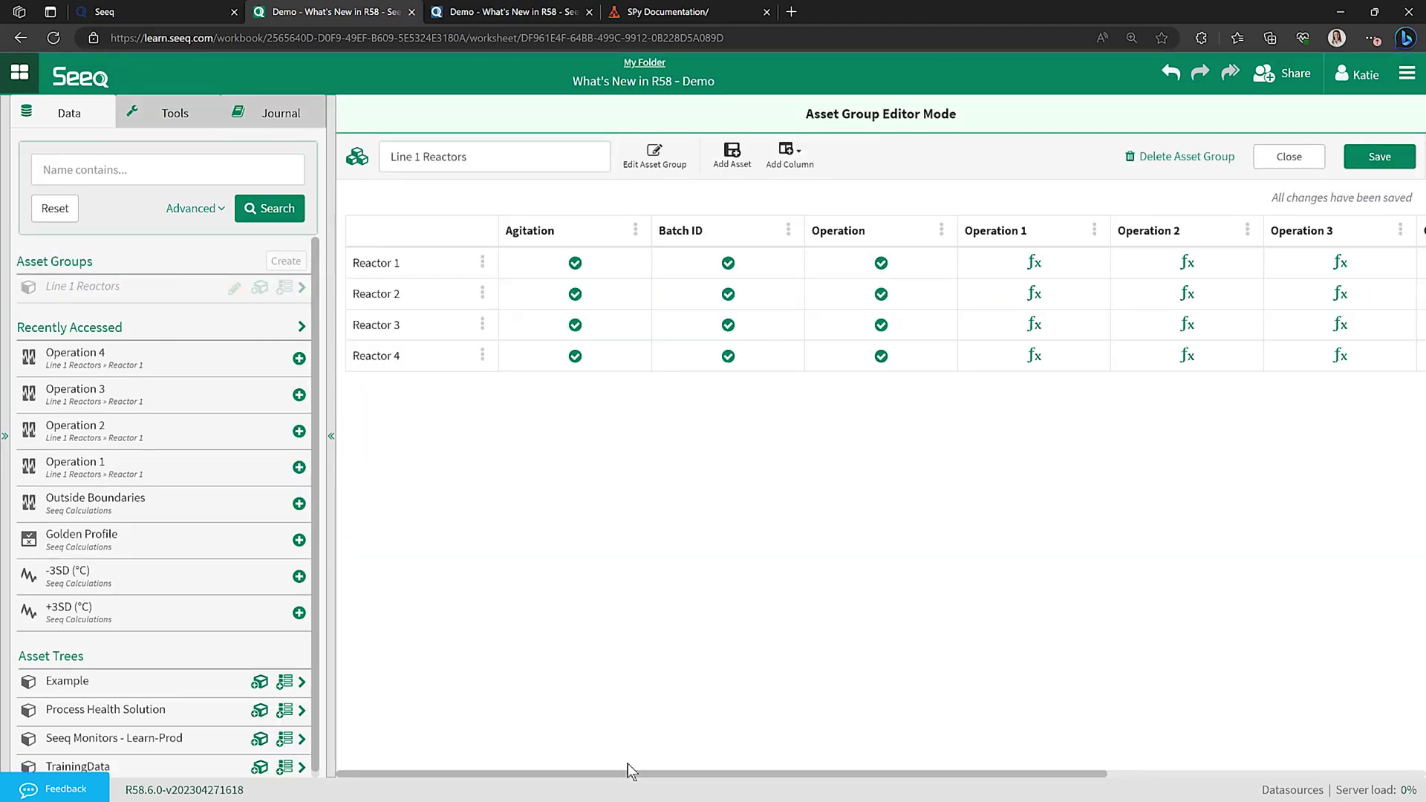
pyautogui.moveTo(628, 773); pyautogui.dragTo(966, 771)
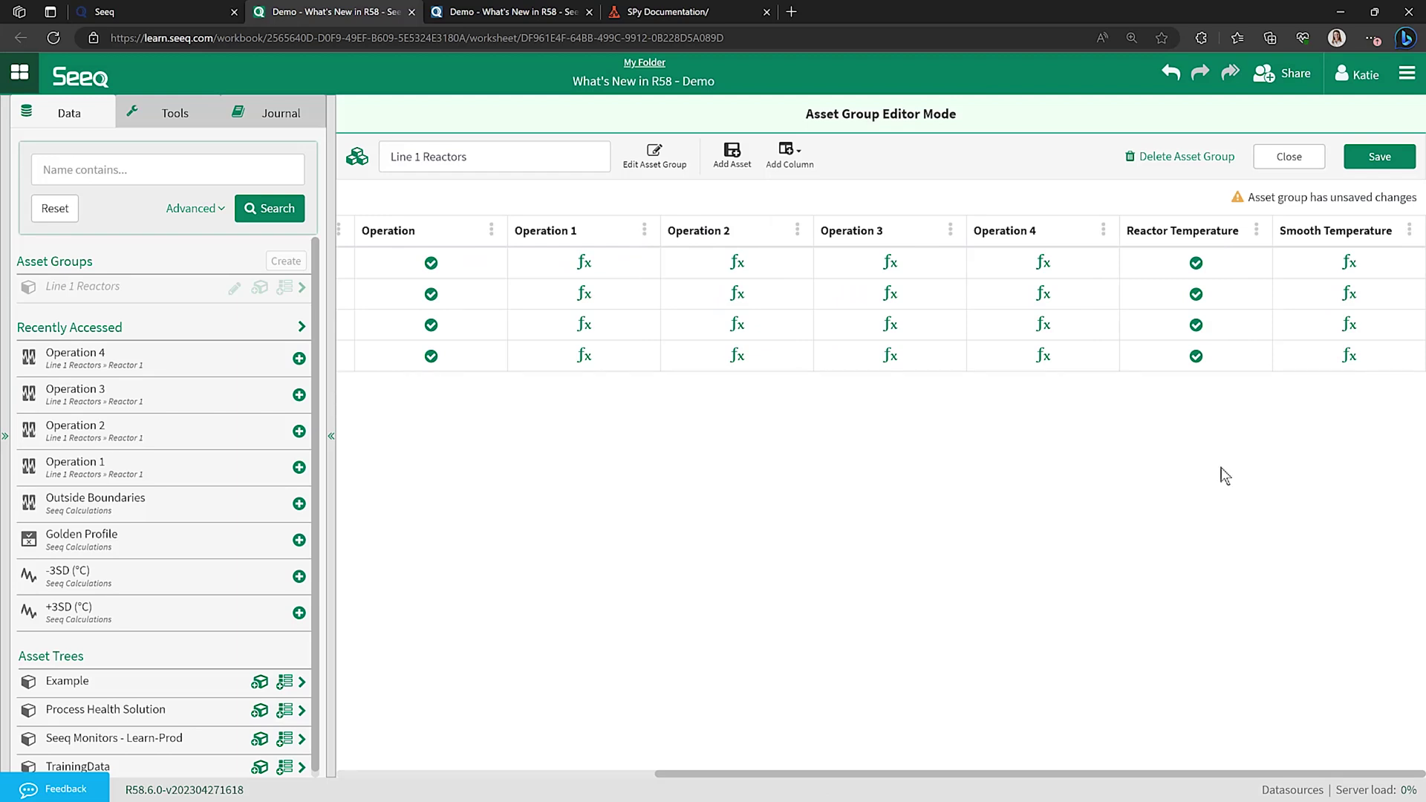
pyautogui.click(1349, 269)
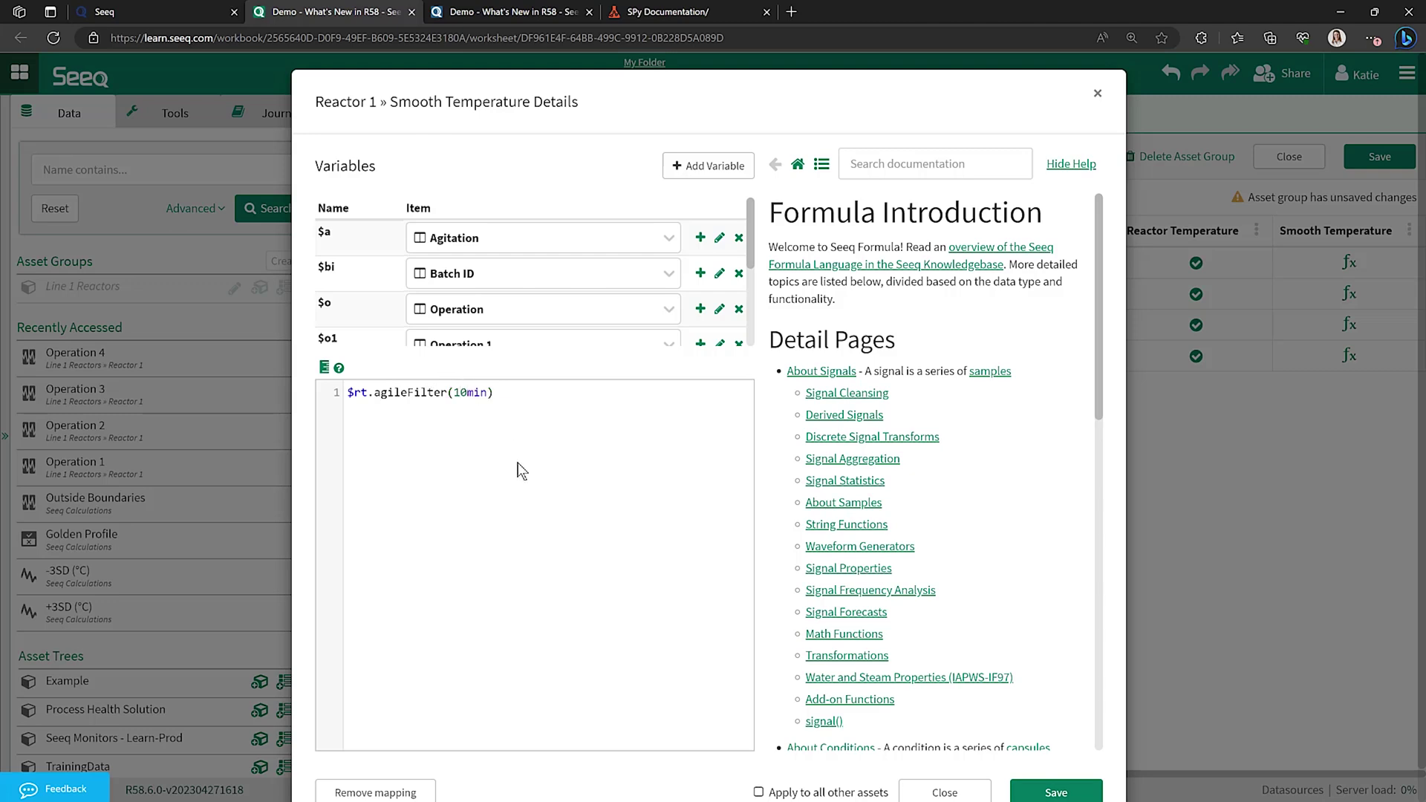
pyautogui.press('Delete')
pyautogui.click(758, 793)
pyautogui.click(1042, 795)
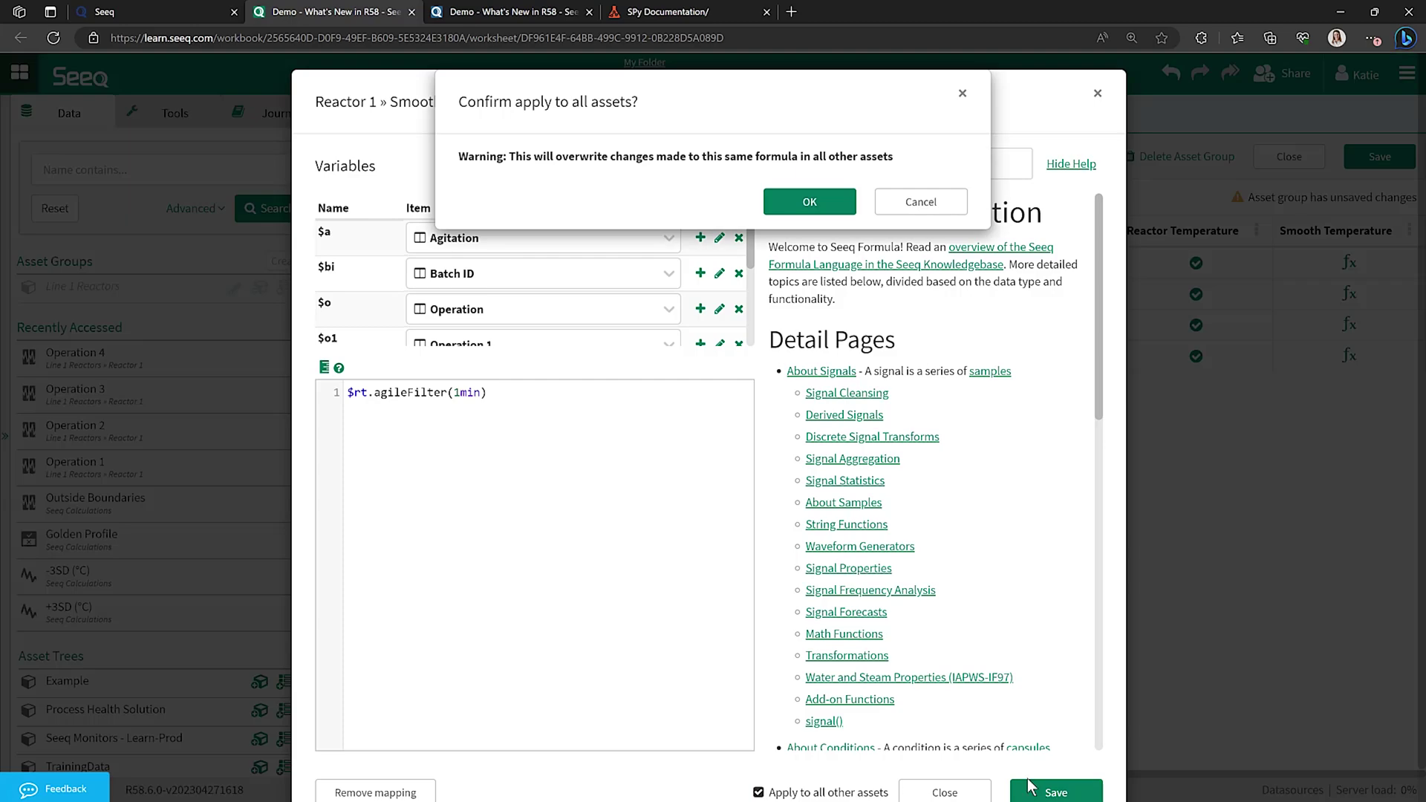
pyautogui.click(794, 205)
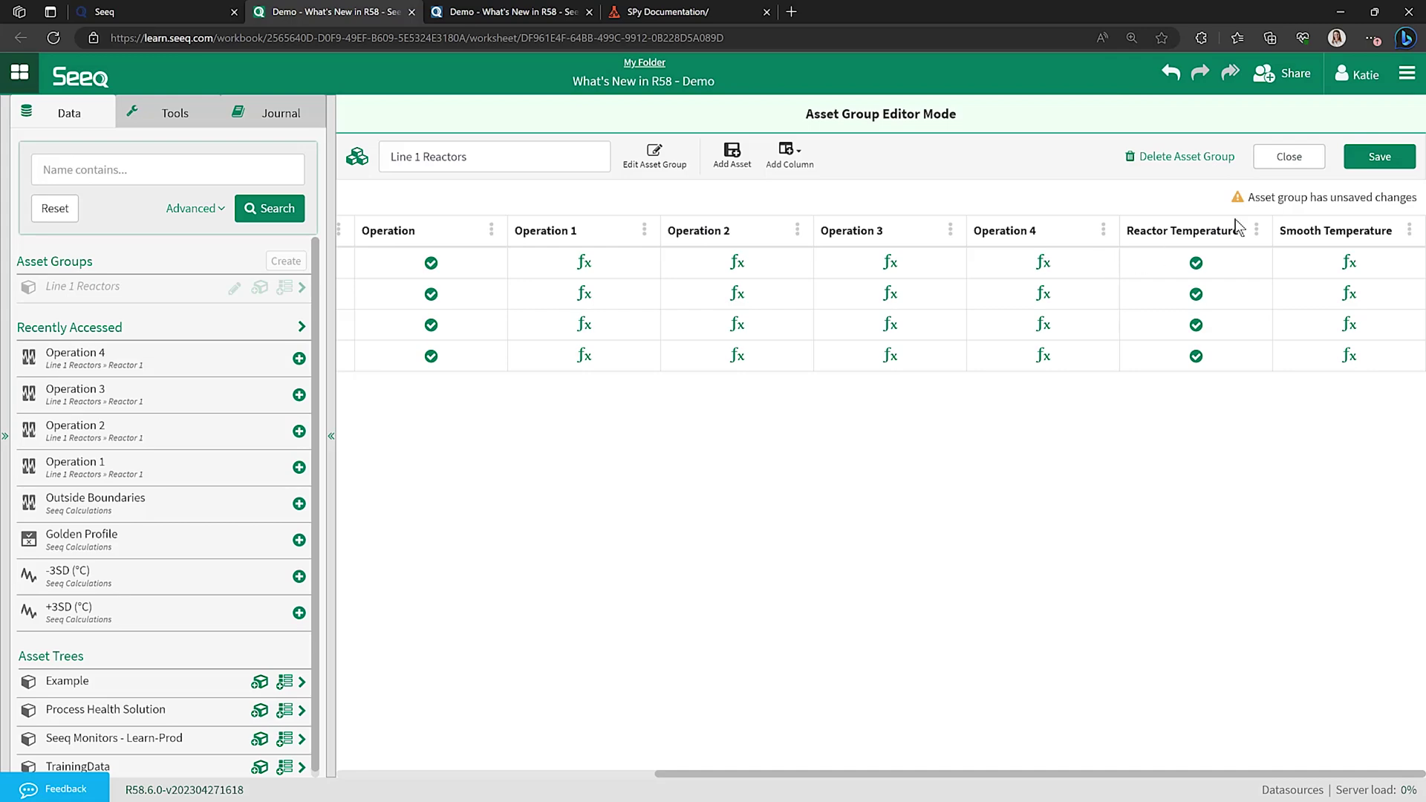
pyautogui.click(1372, 156)
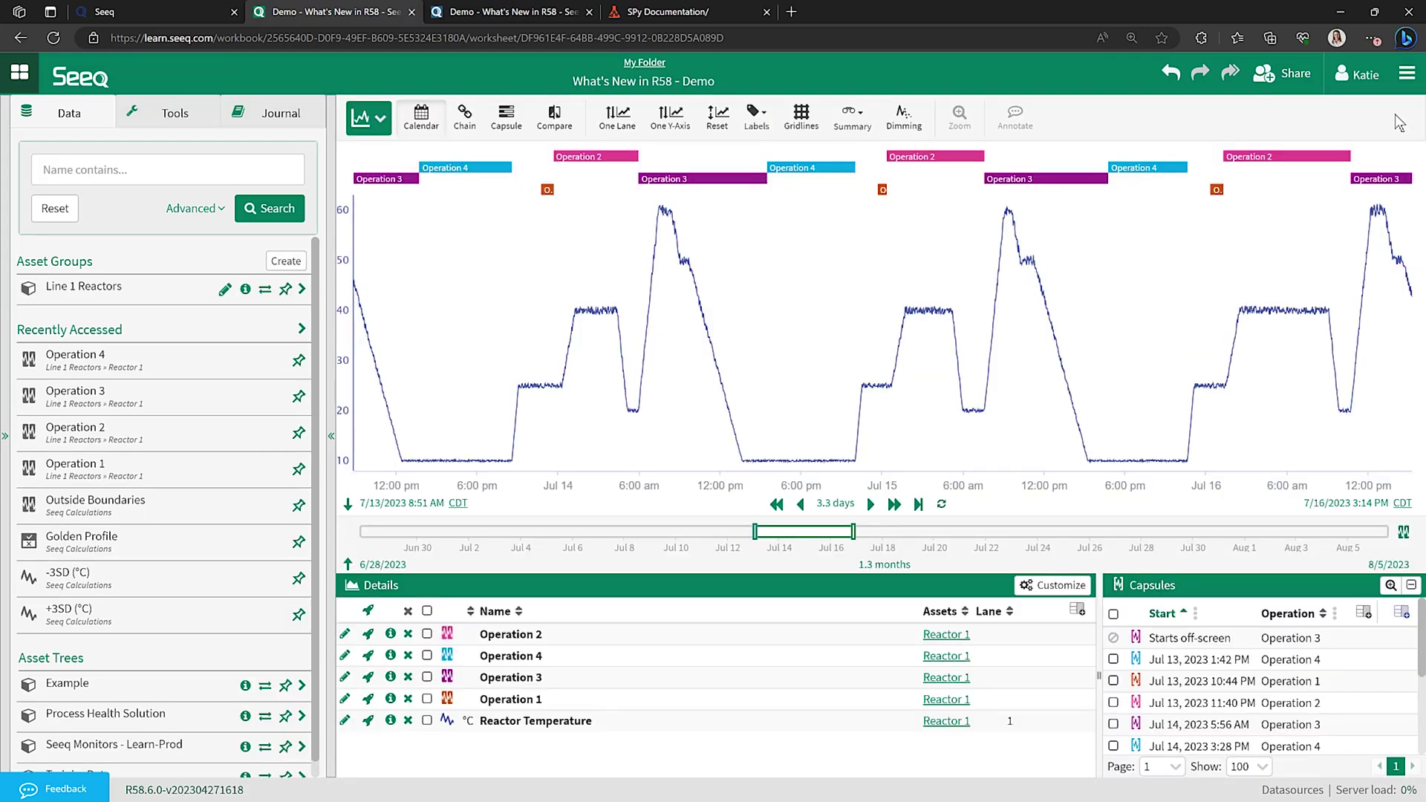
# Review the Axis, Order, Style and All sets of chart configuration columns for the trended items
pyautogui.click(1061, 587)
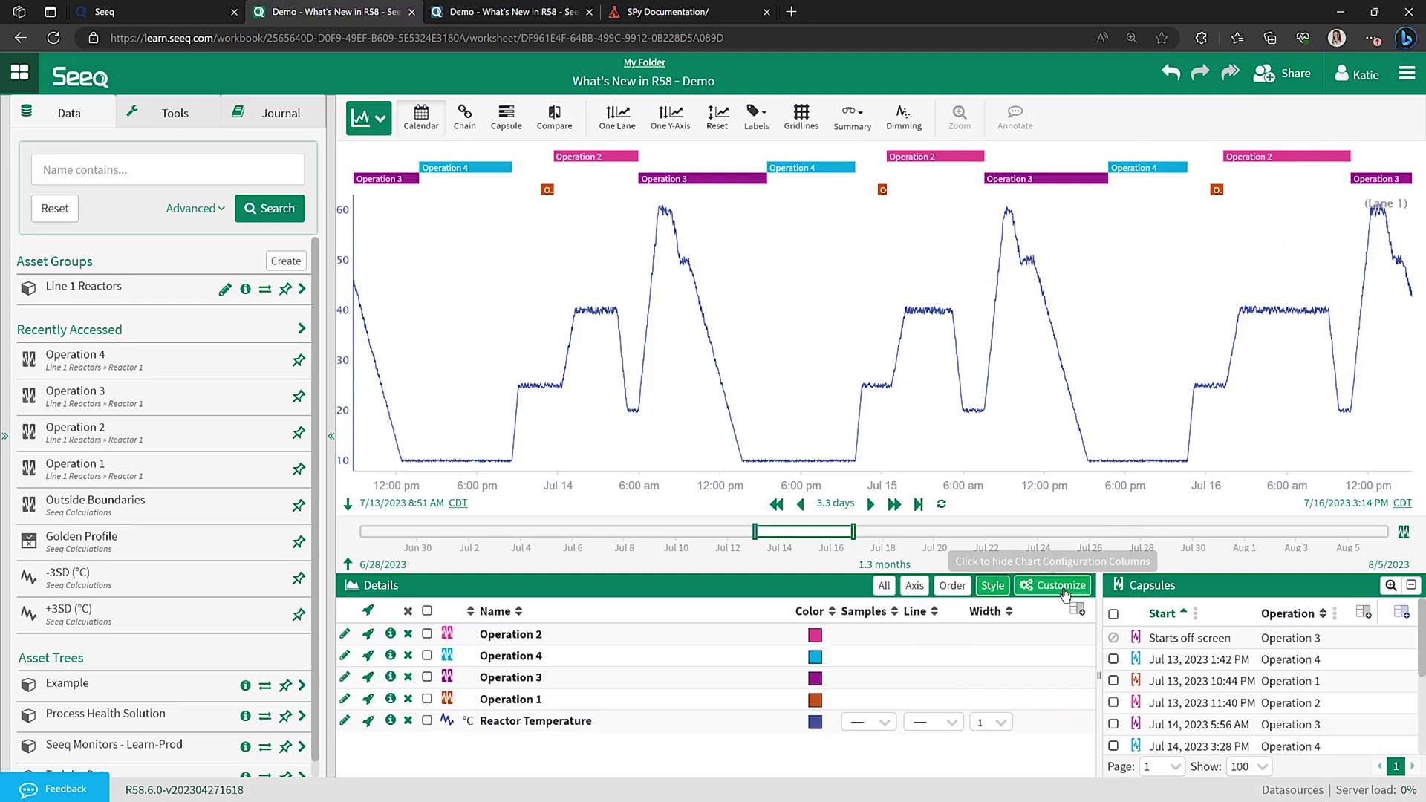
pyautogui.click(914, 587)
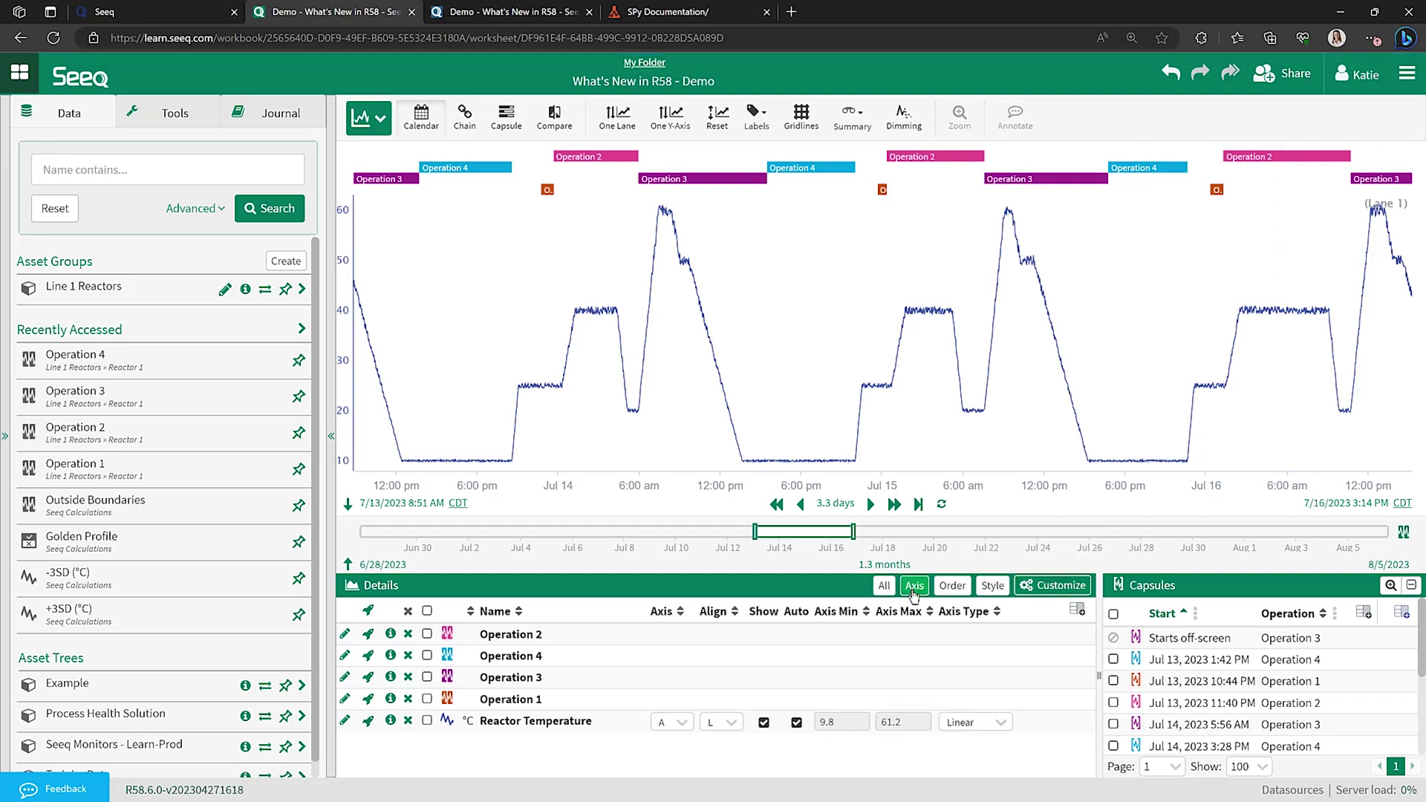
pyautogui.click(953, 586)
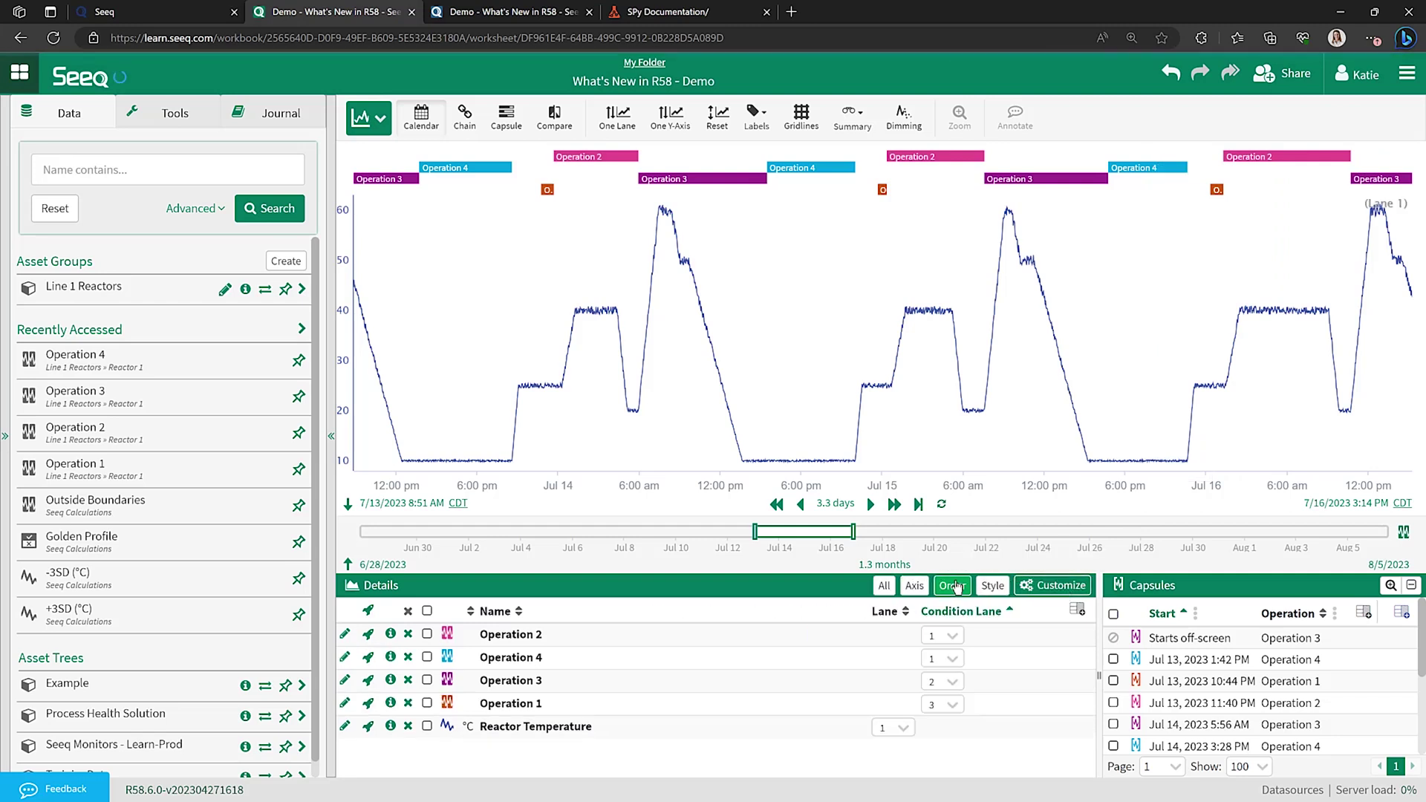
pyautogui.click(991, 587)
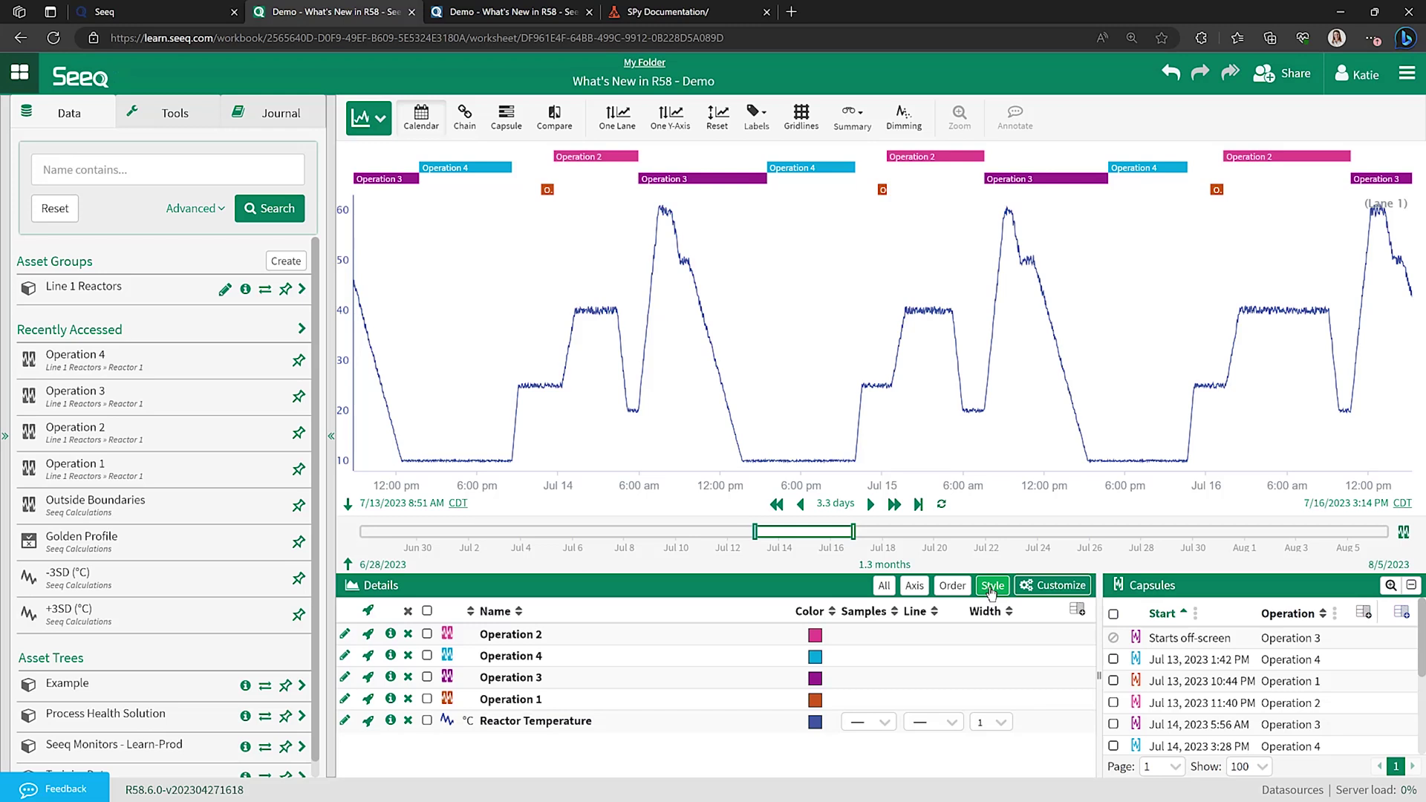
pyautogui.click(883, 586)
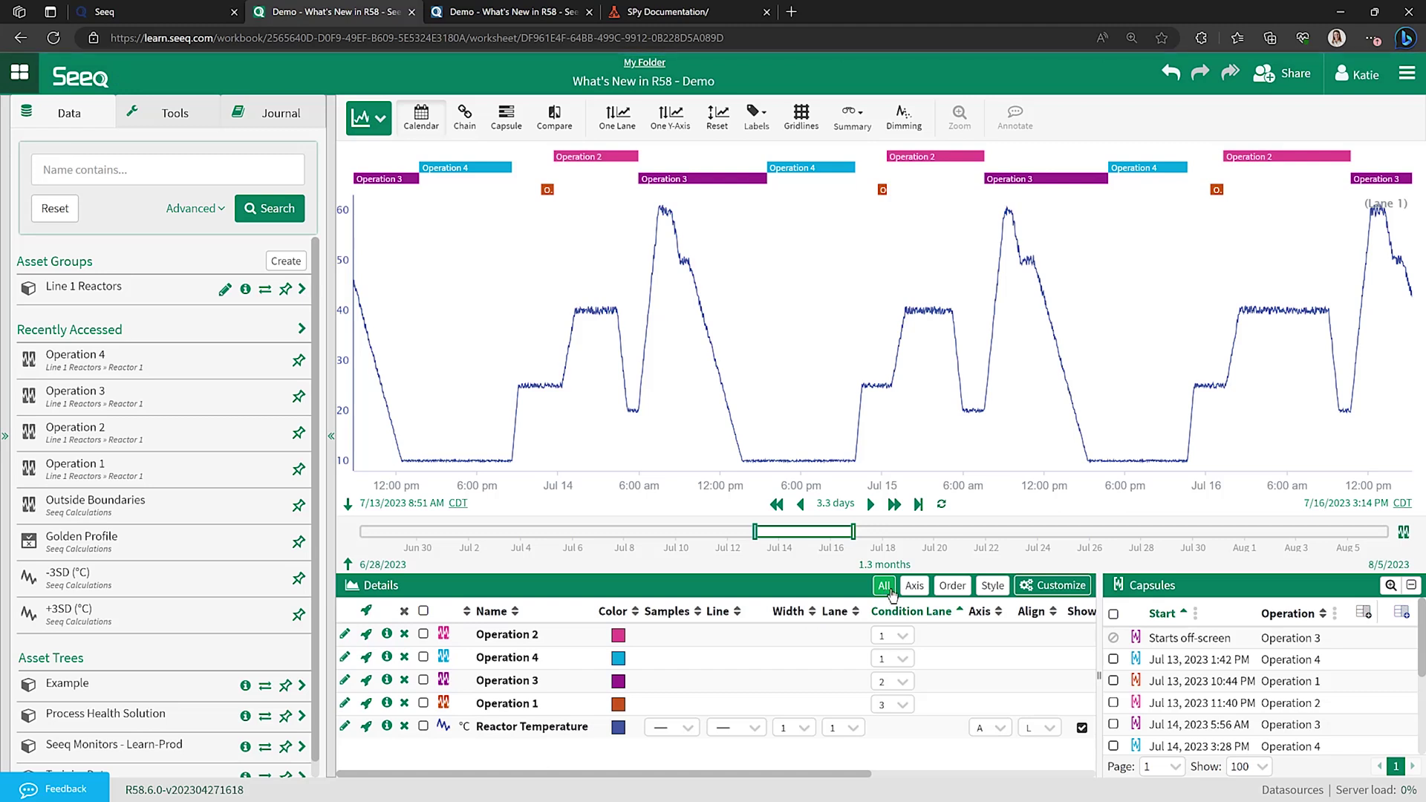
# Display the ordering columns and assign Operation 4 to condition lane 4 and Operation 1 to condition lane 1
pyautogui.click(950, 586)
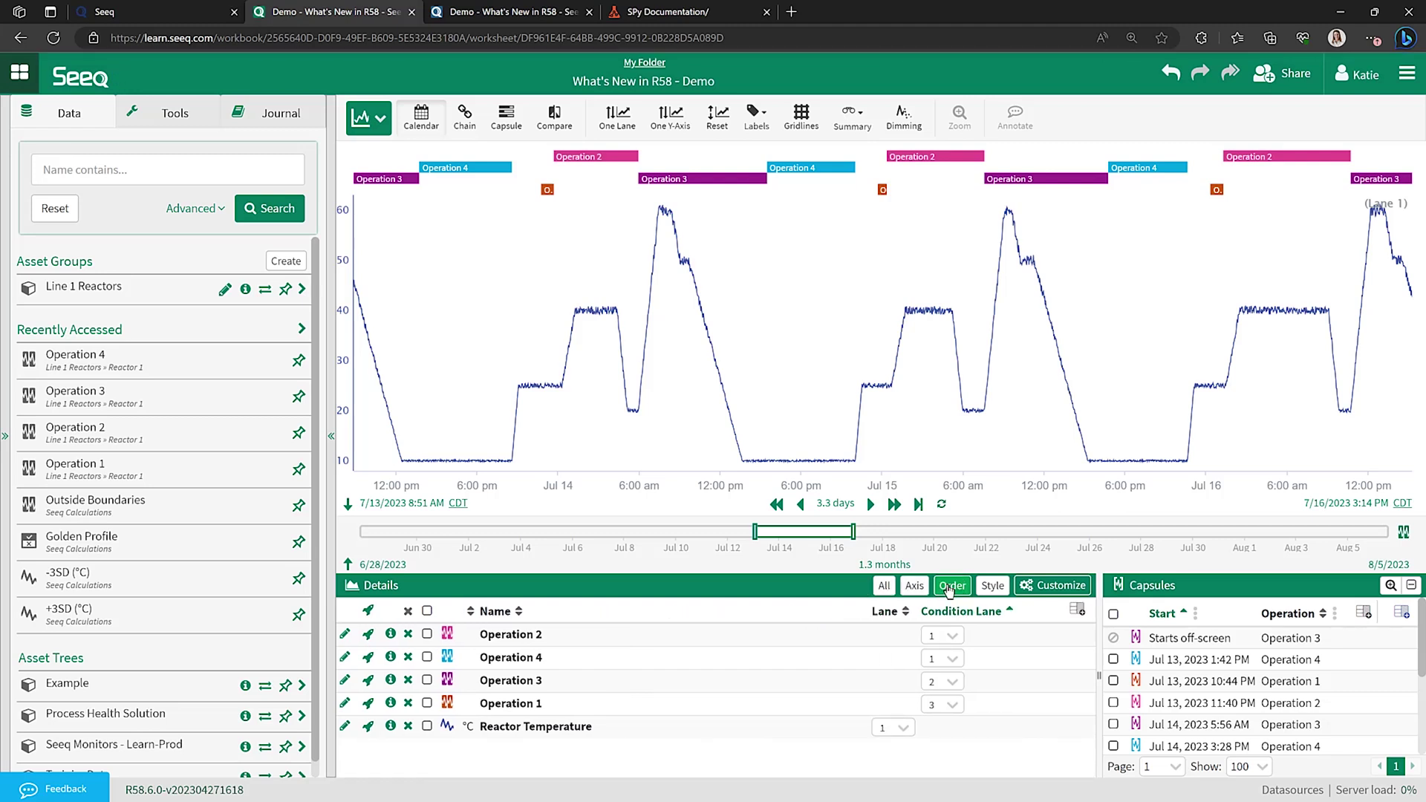
pyautogui.click(956, 639)
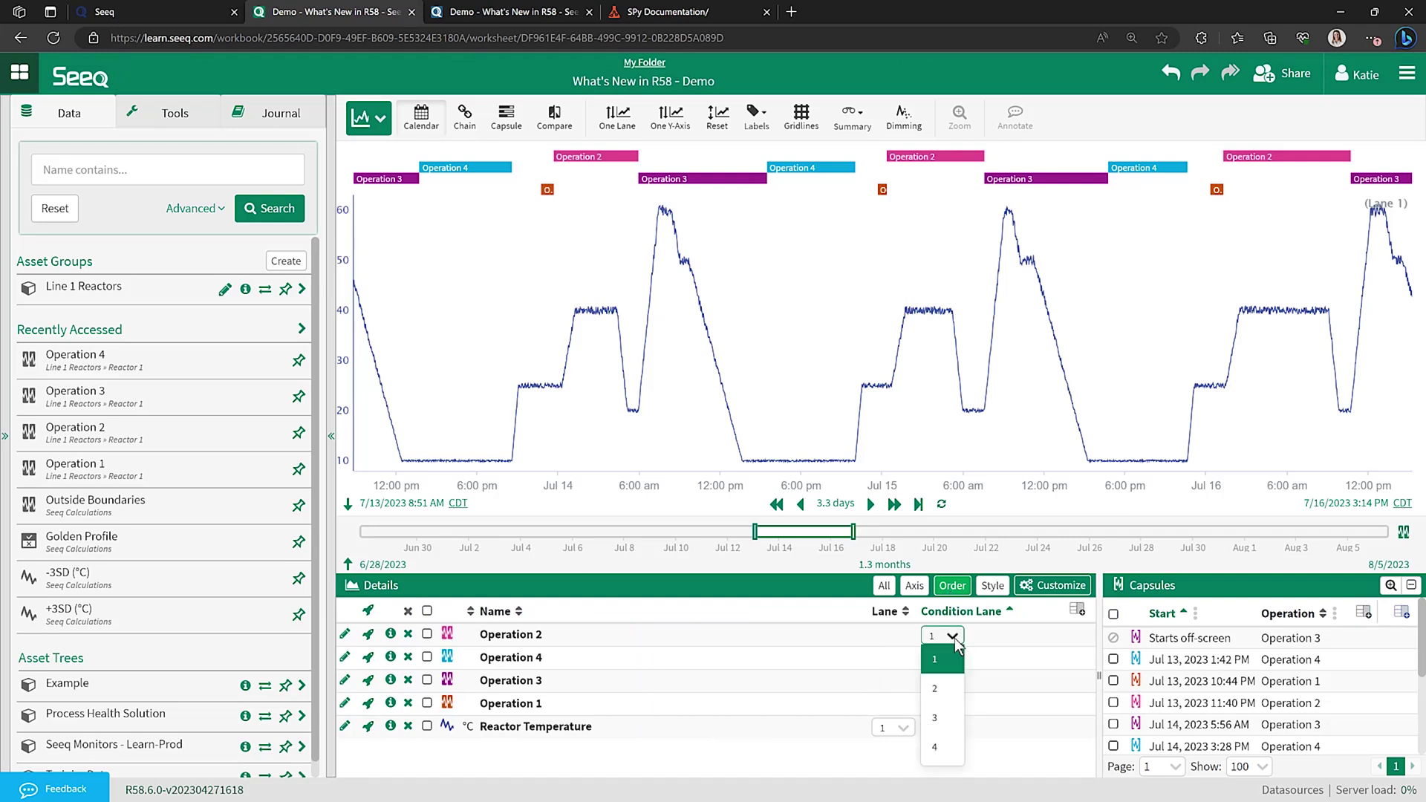
pyautogui.click(1032, 613)
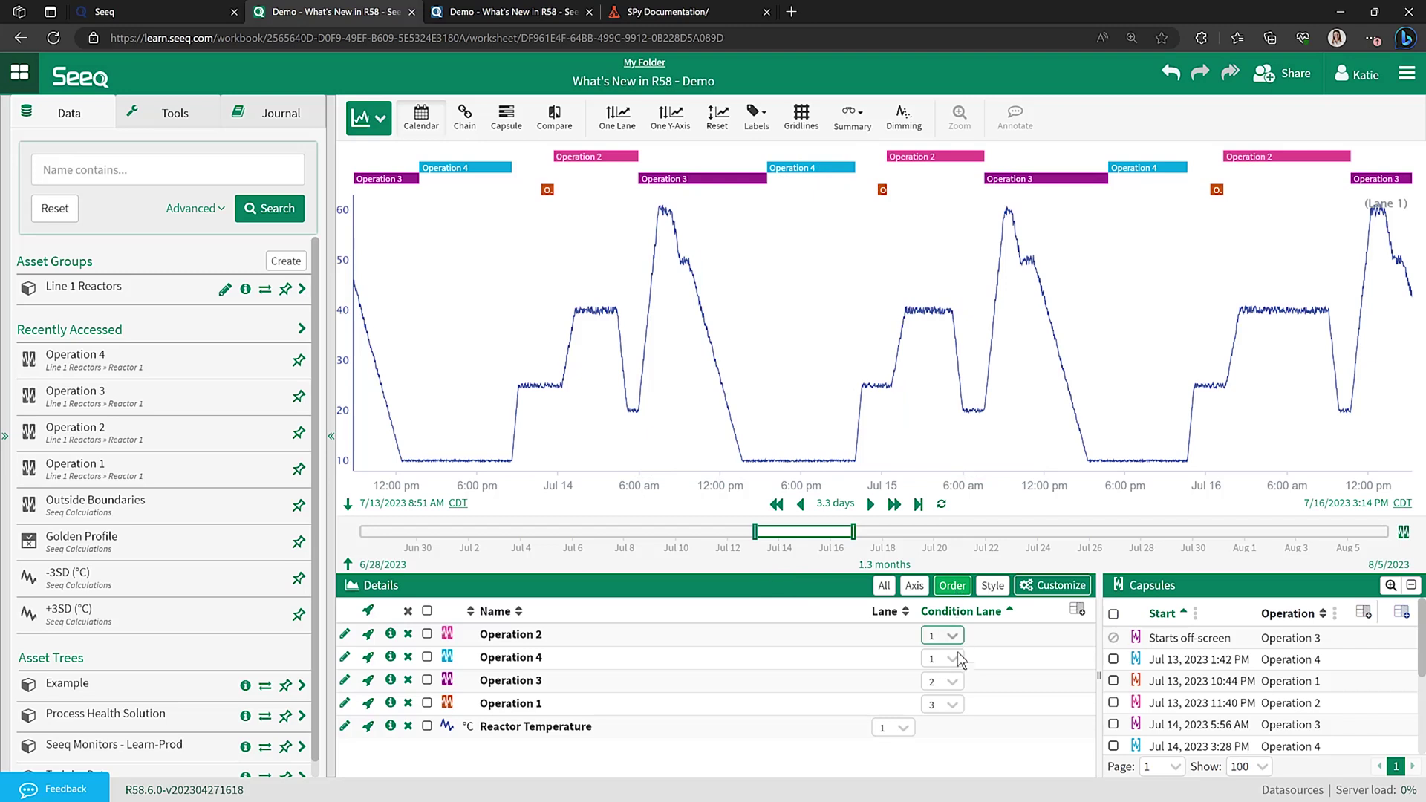
pyautogui.click(951, 658)
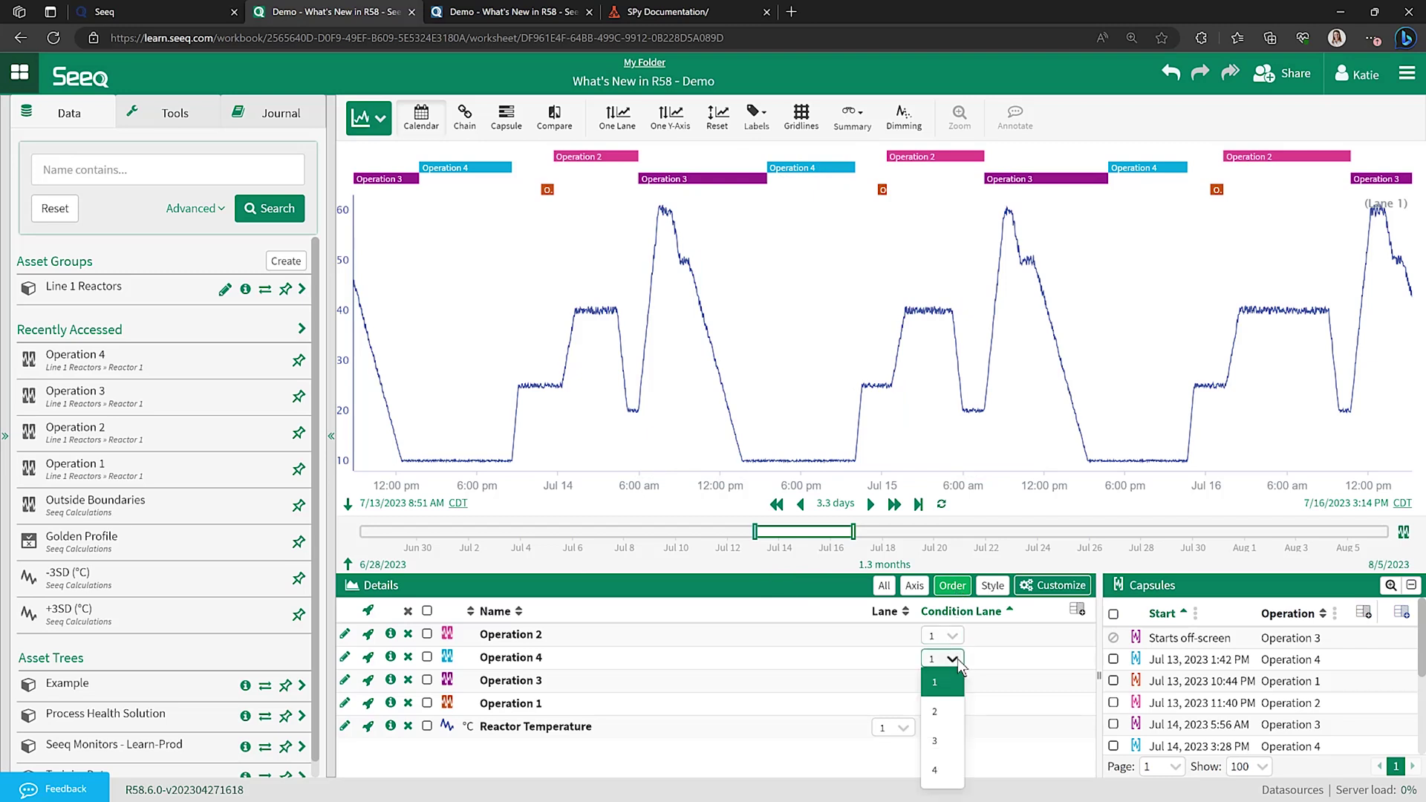
pyautogui.click(934, 772)
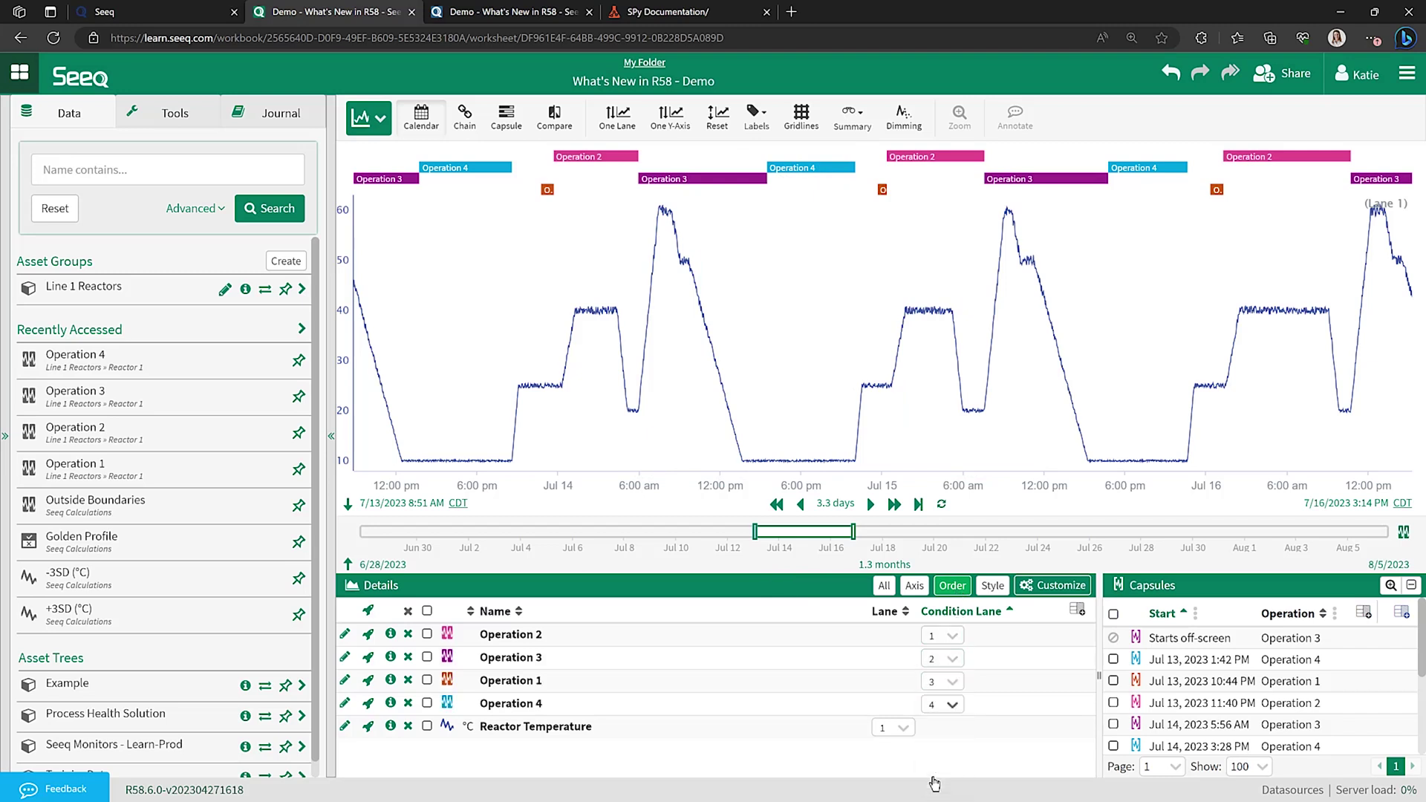
pyautogui.click(947, 682)
pyautogui.click(935, 557)
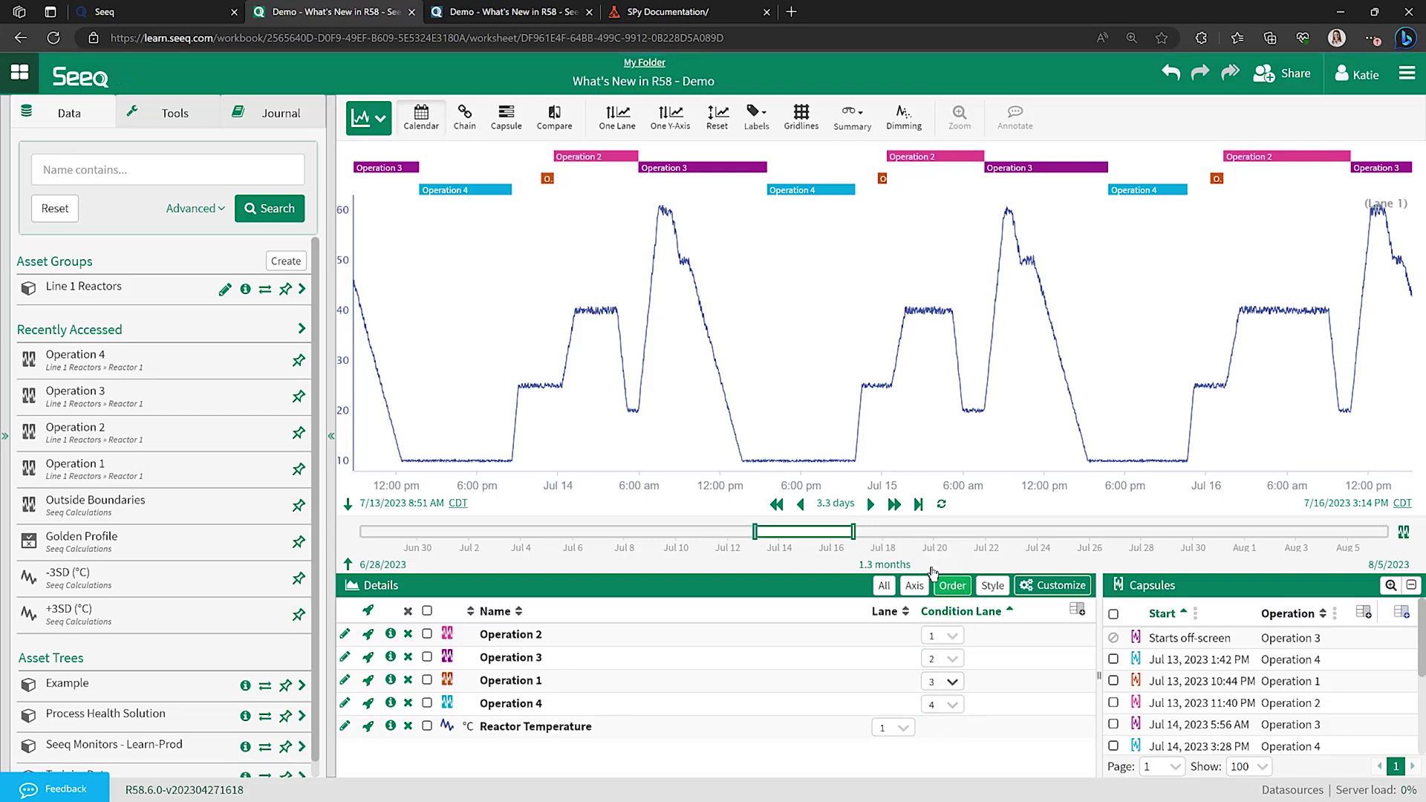
# Assign Operation 2 to condition lane 2 and pick the condition lane for Operation 3
pyautogui.click(950, 658)
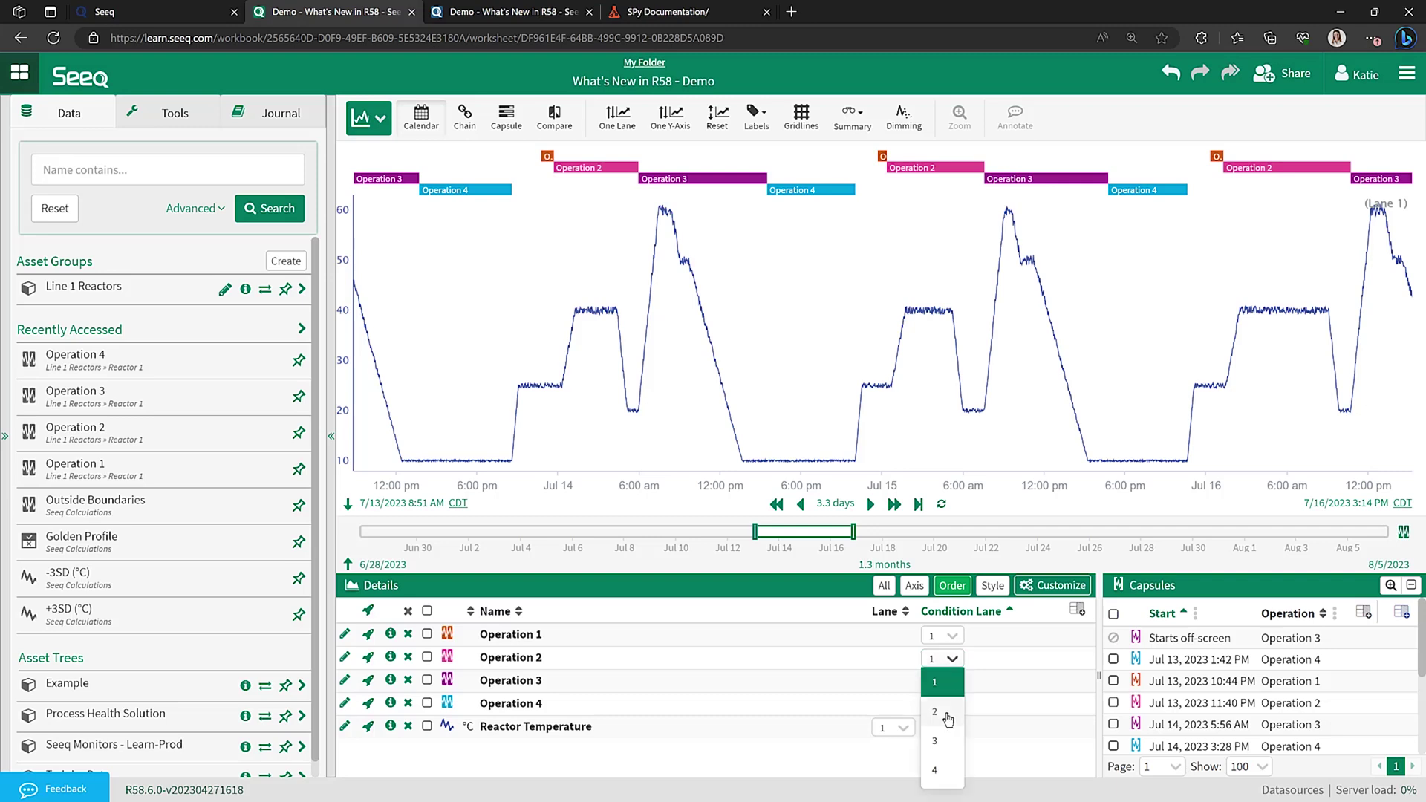
pyautogui.click(936, 712)
pyautogui.click(951, 681)
pyautogui.click(942, 598)
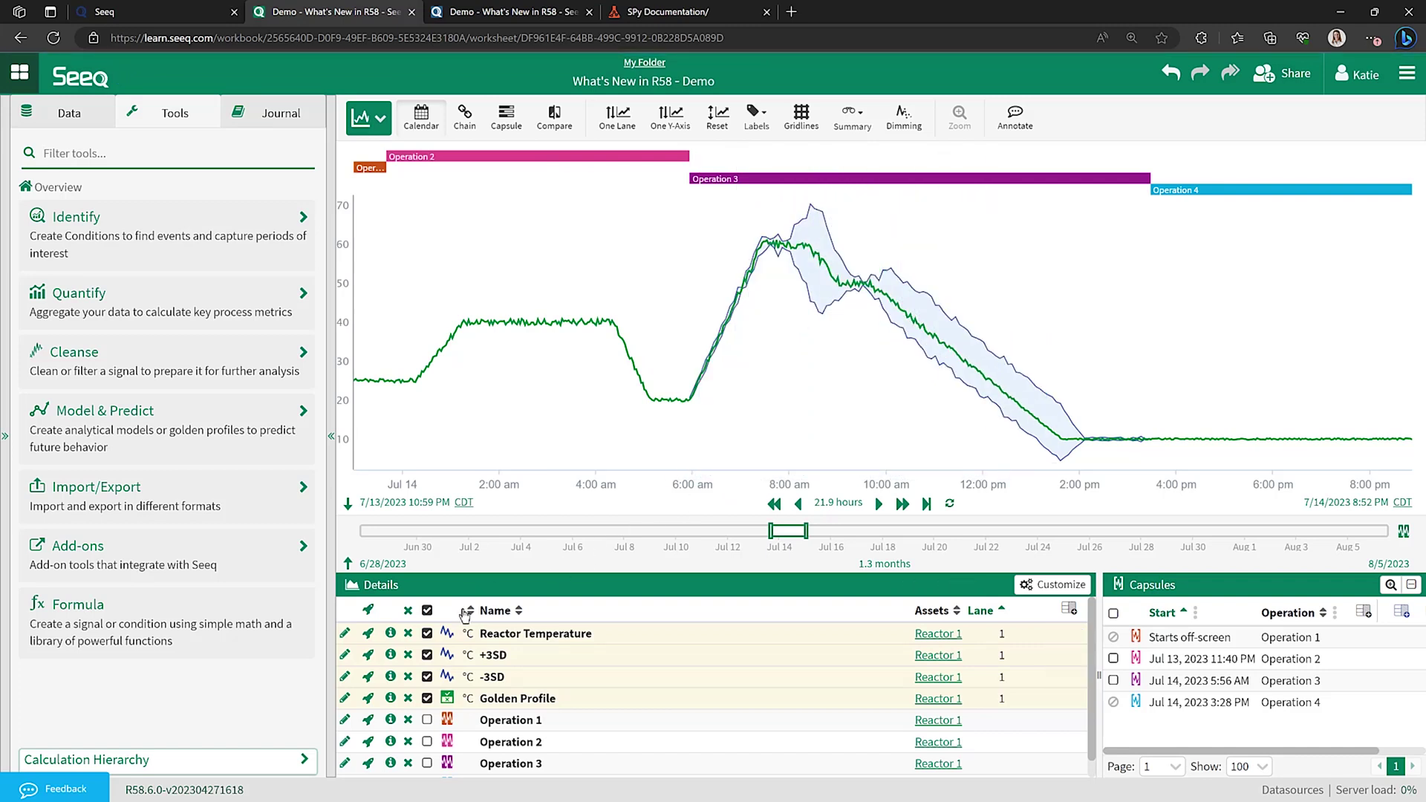
# Examine the Golden Profile scorecard metric's measured item and threshold settings, and leave them without executing
pyautogui.click(345, 699)
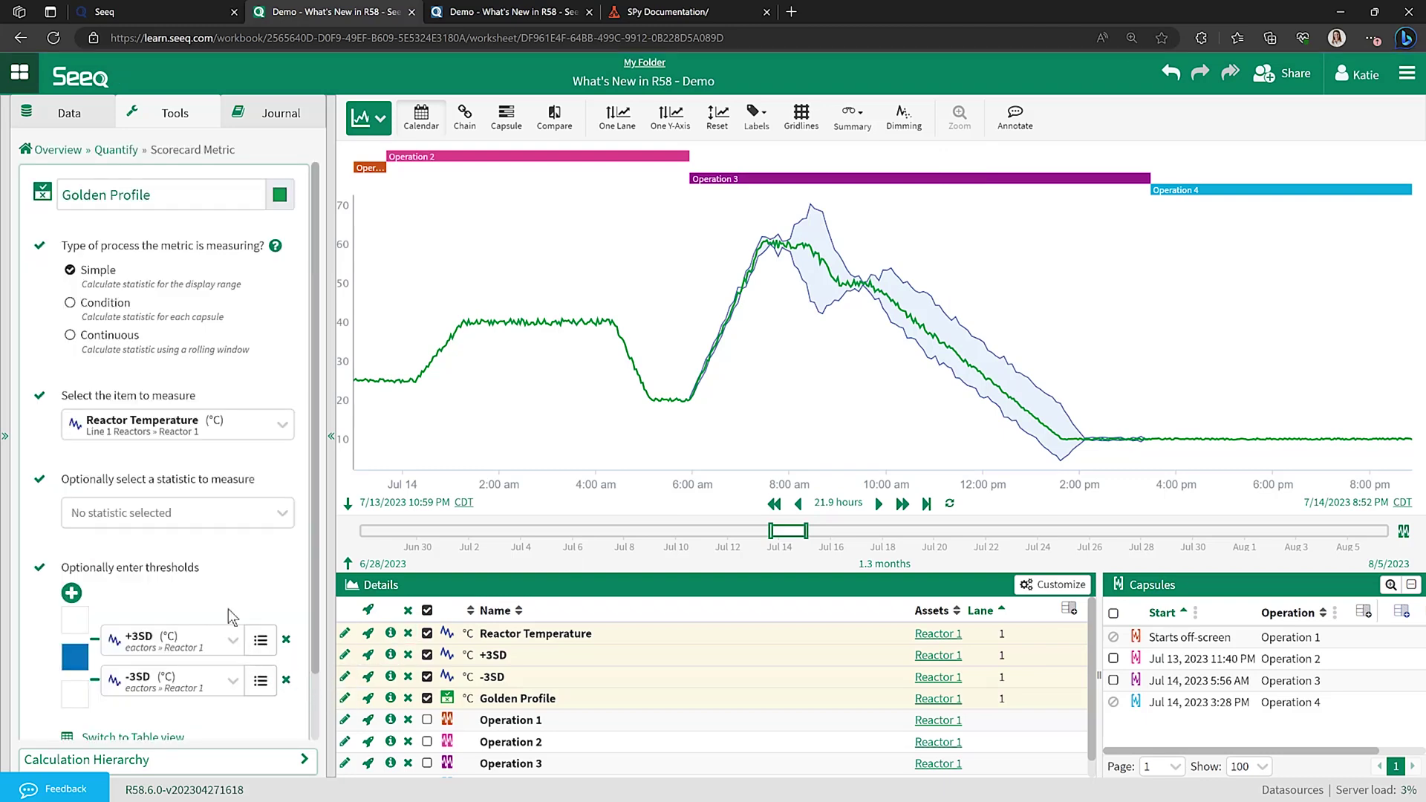
pyautogui.scroll(-1, 220, 537)
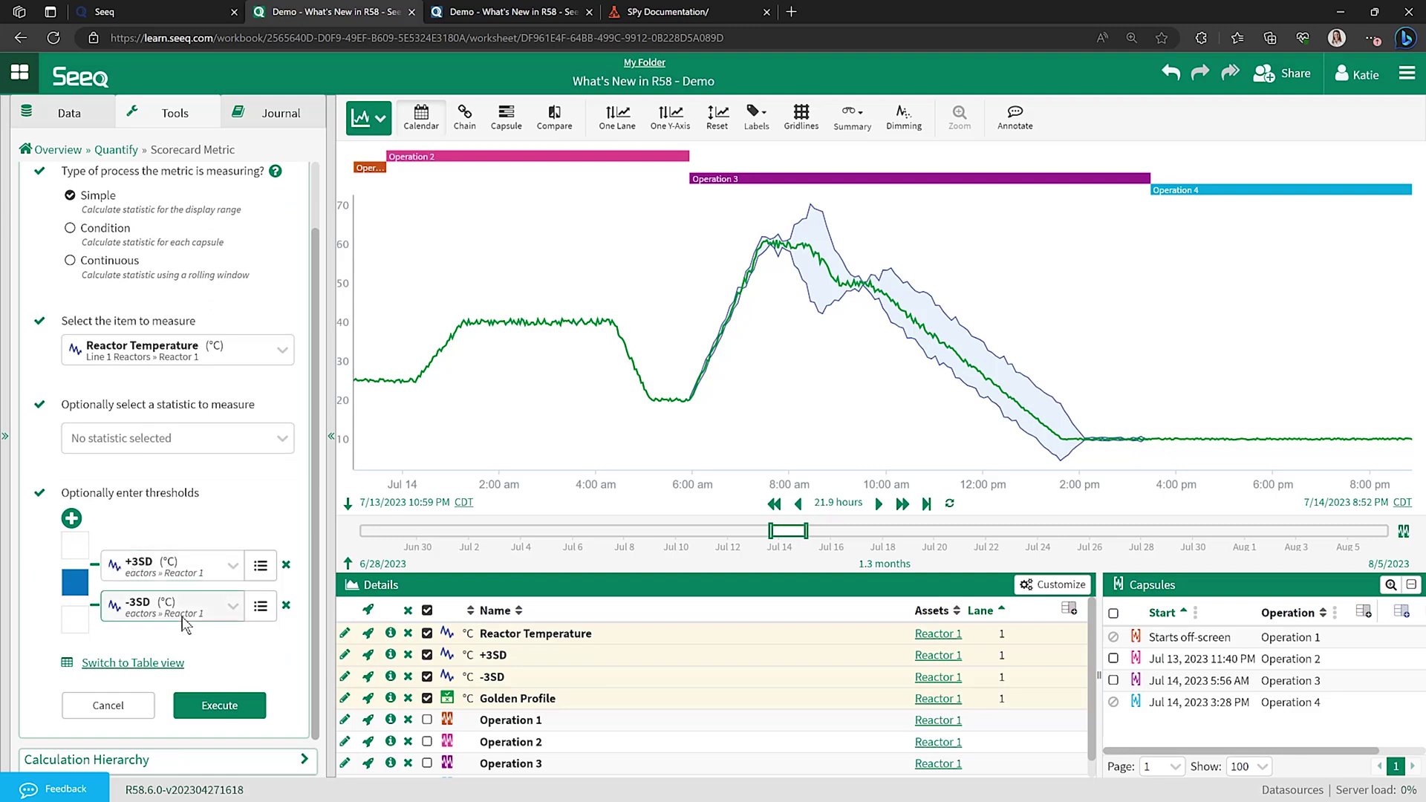
pyautogui.scroll(1, 185, 624)
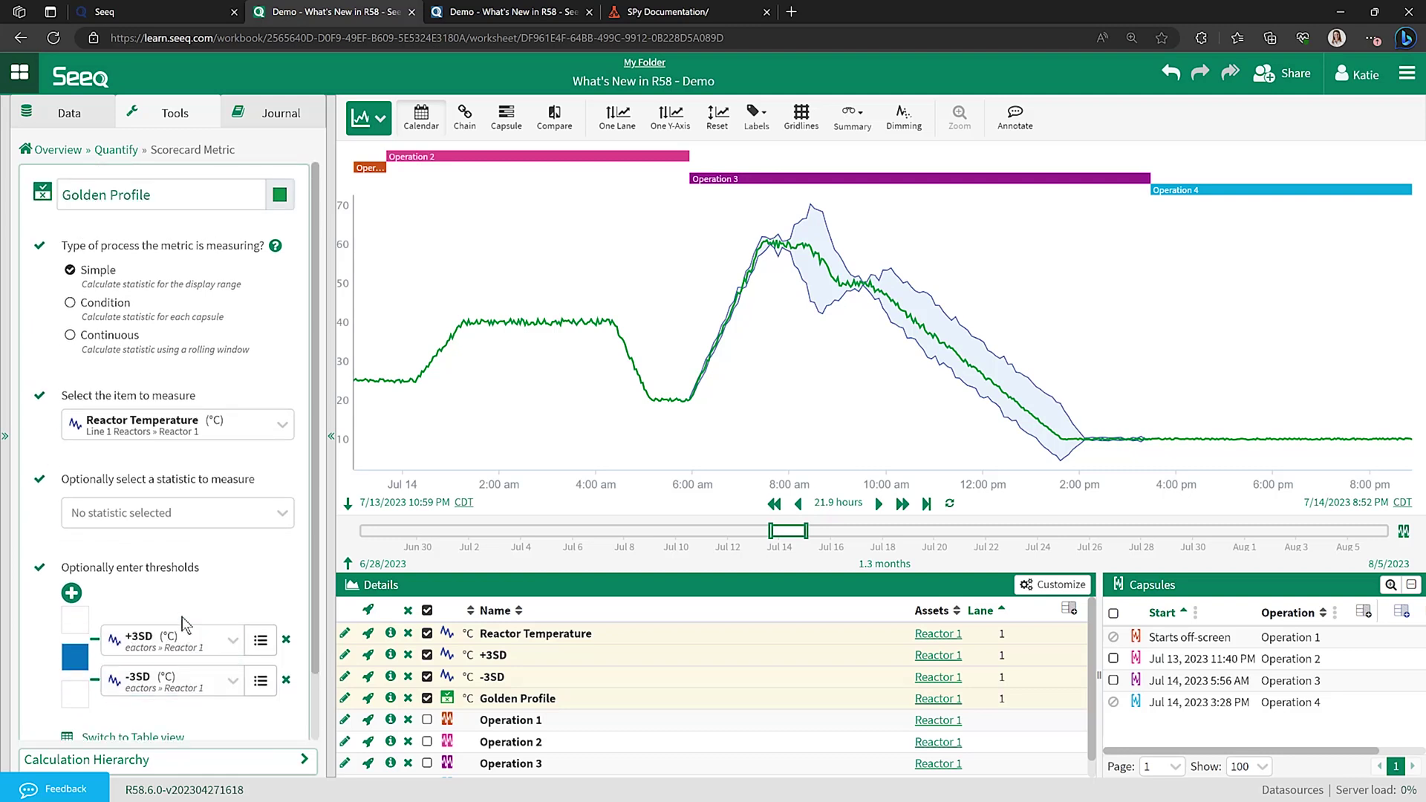
pyautogui.scroll(-1, 185, 624)
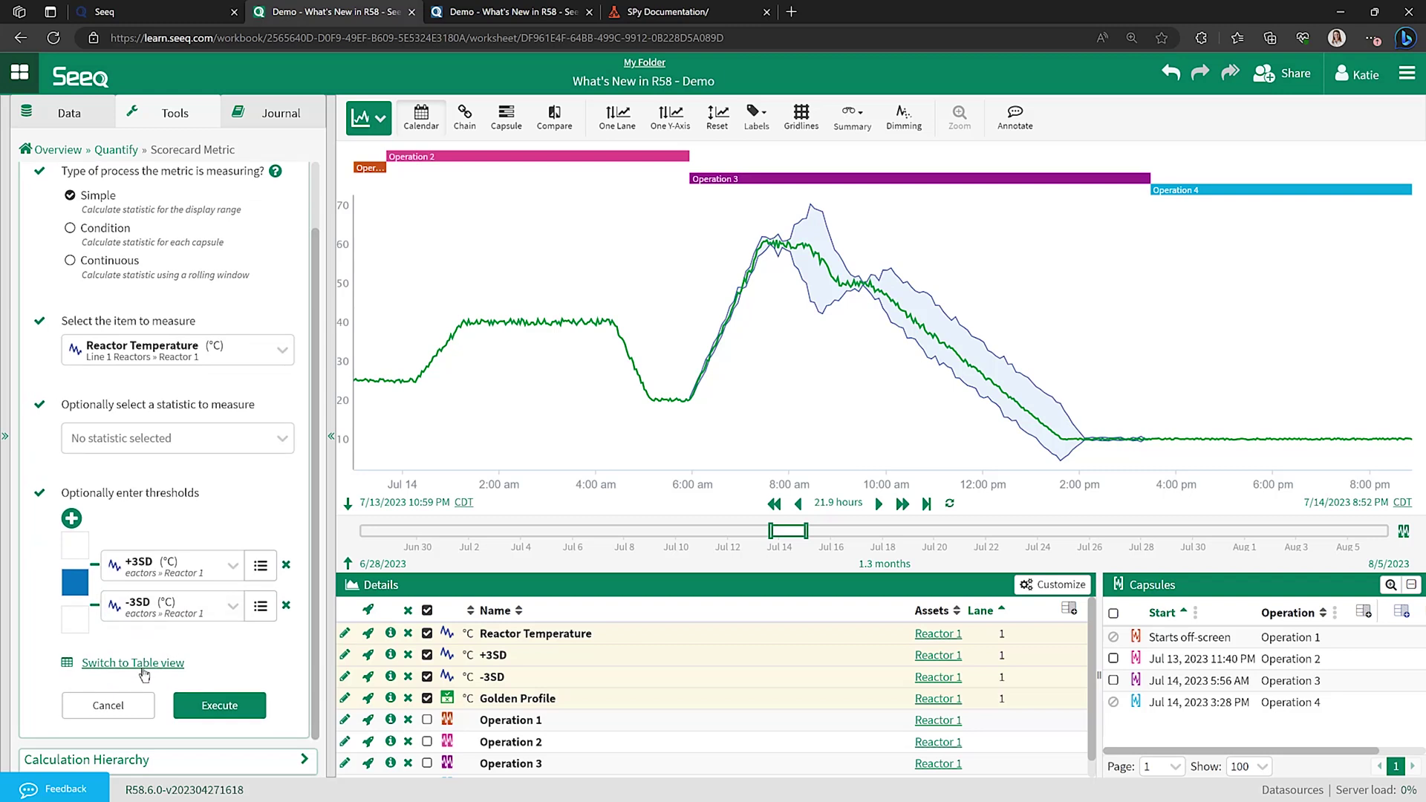
pyautogui.click(111, 704)
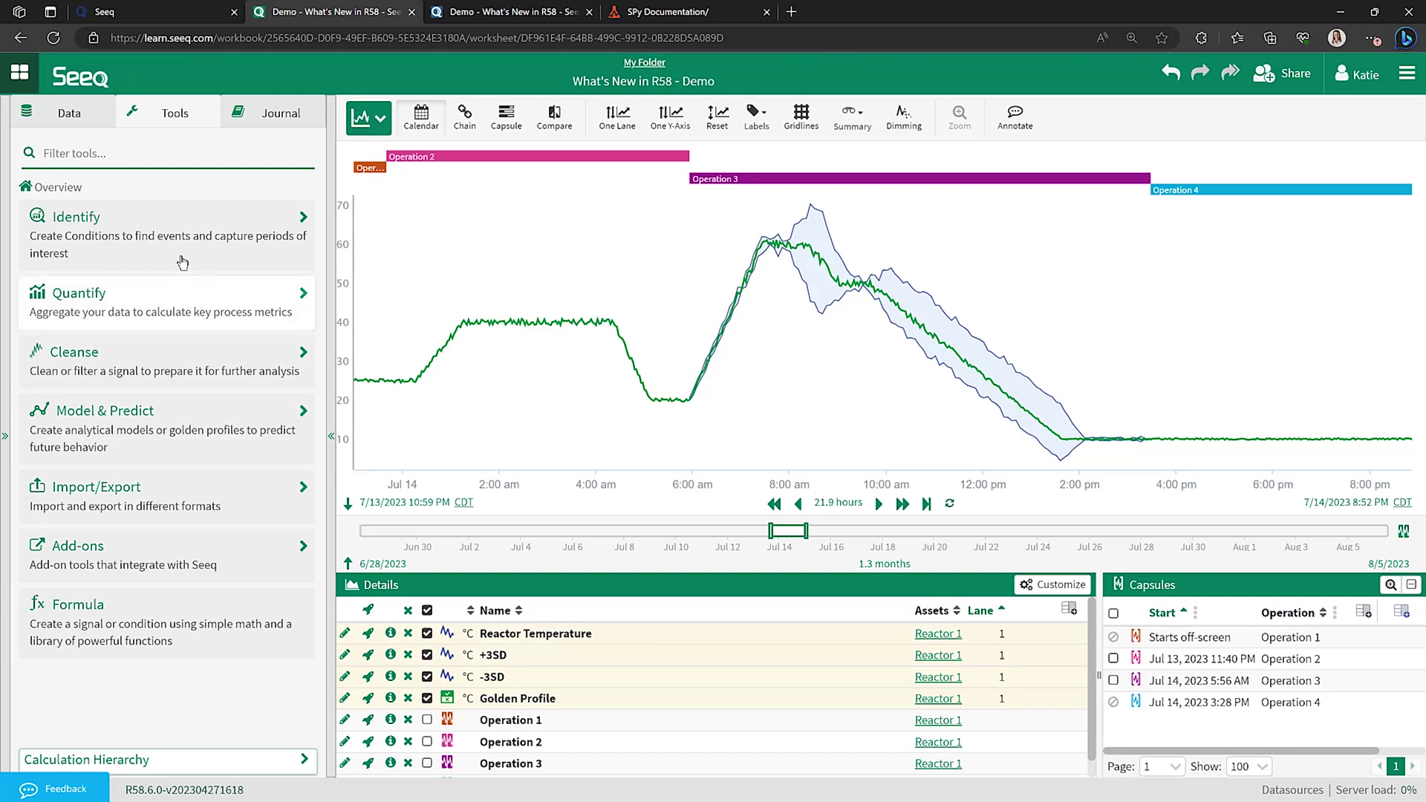
# Open the Table view linked in the journal and add the Duration property as a column
pyautogui.click(248, 119)
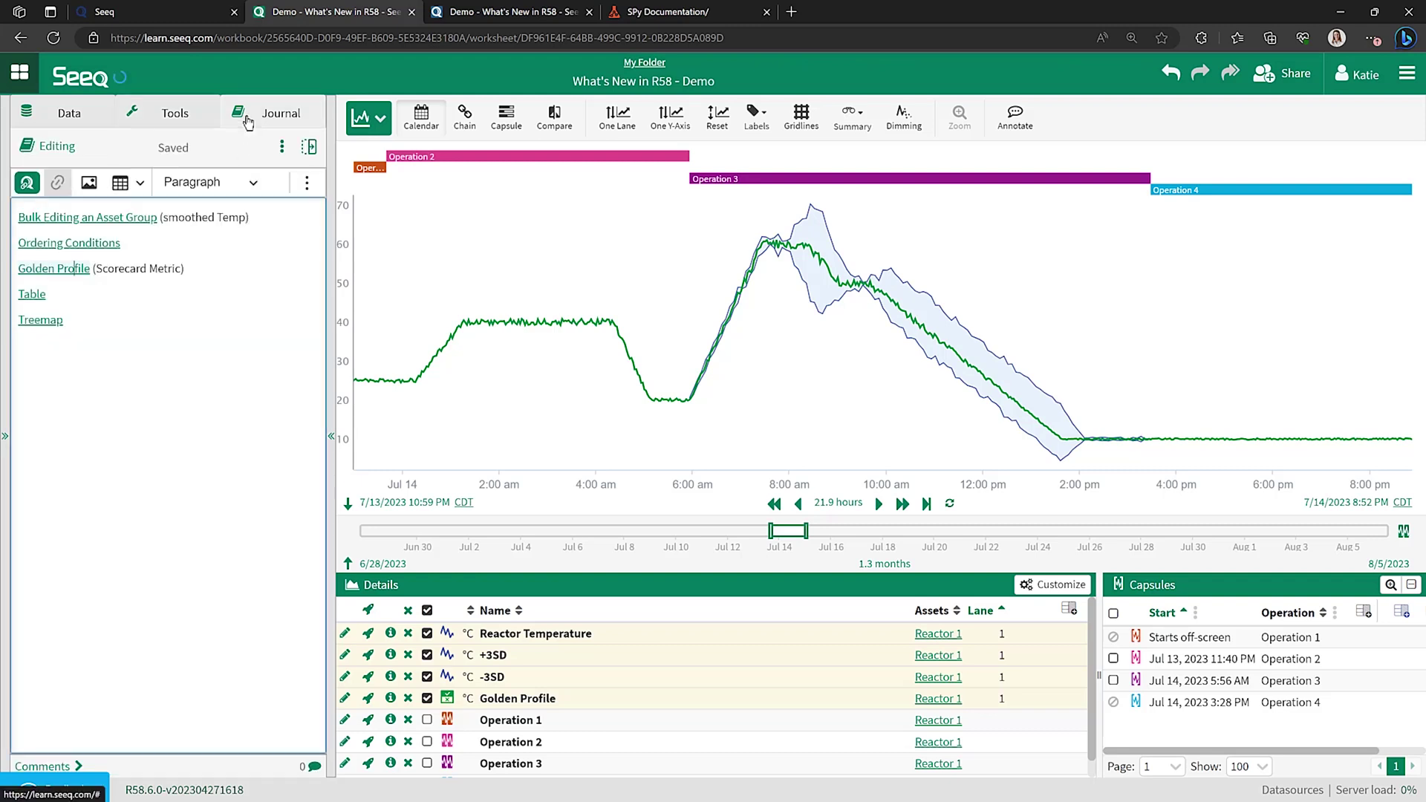
pyautogui.click(33, 294)
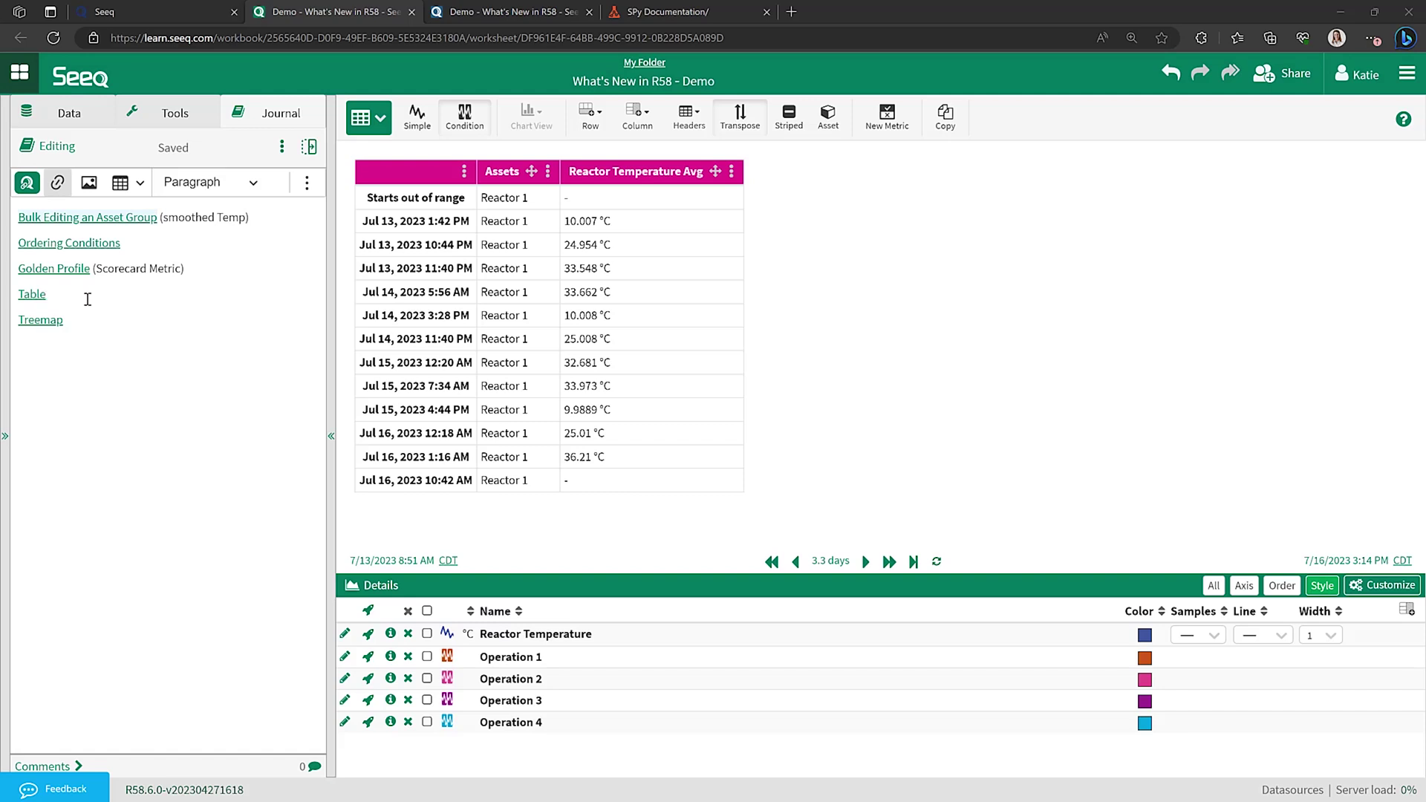
pyautogui.click(640, 119)
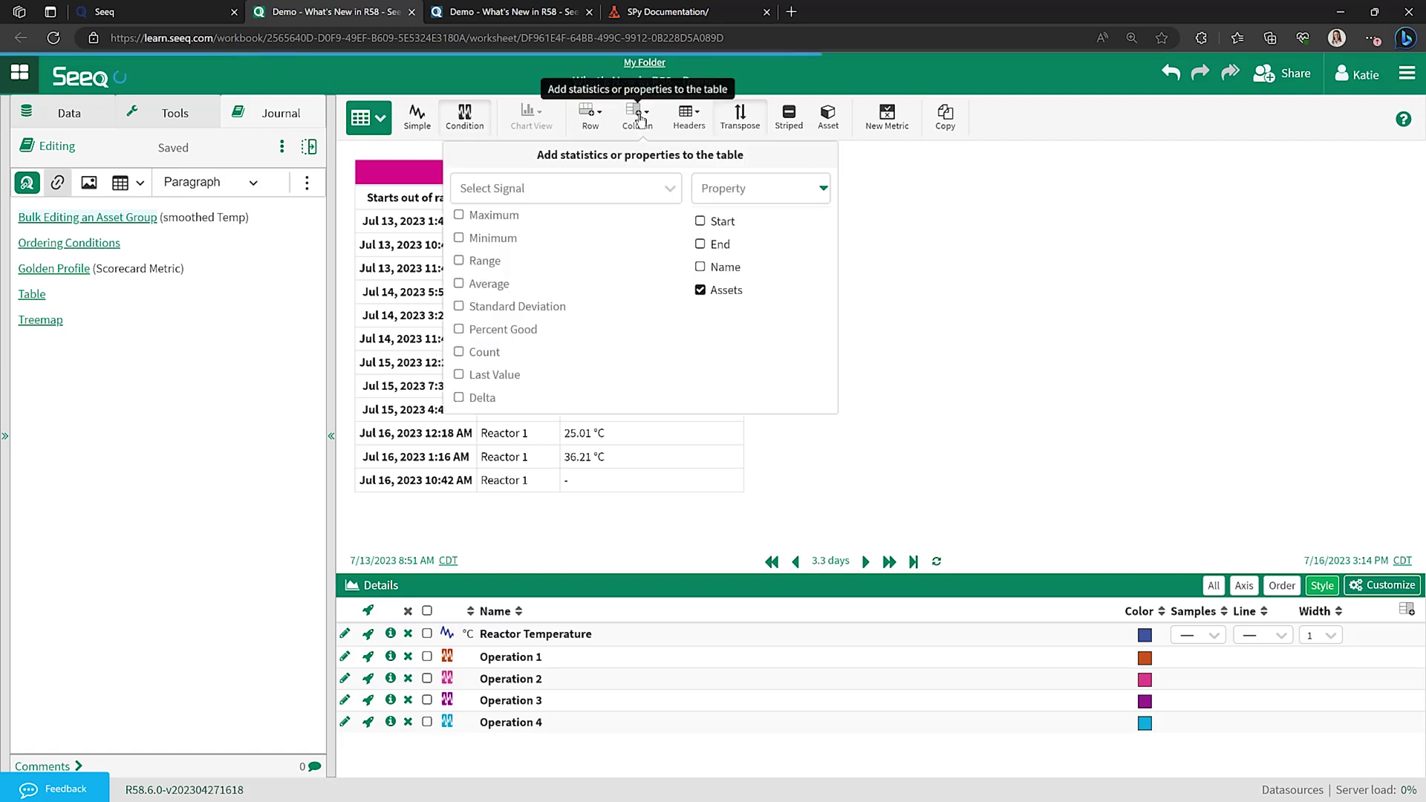
pyautogui.click(713, 191)
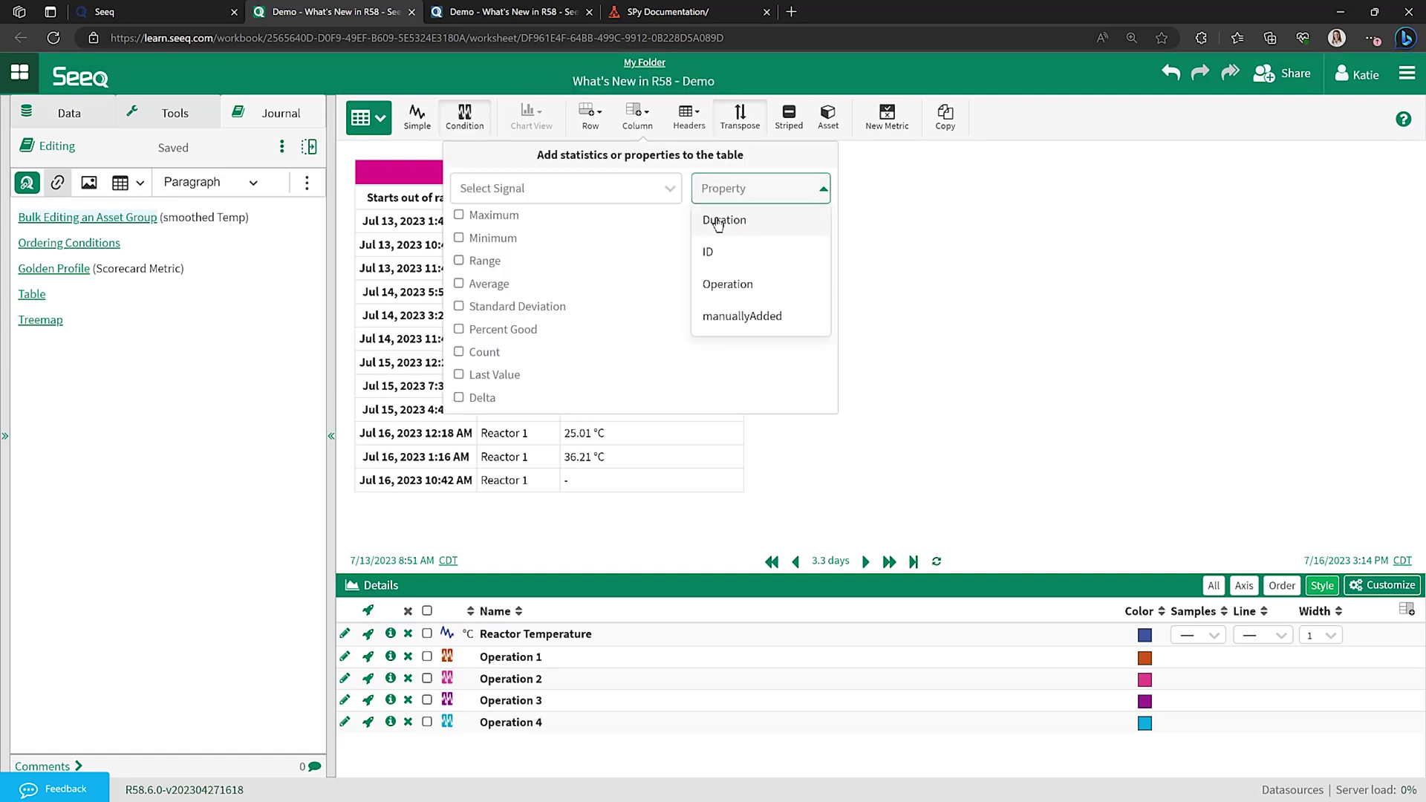
pyautogui.click(721, 221)
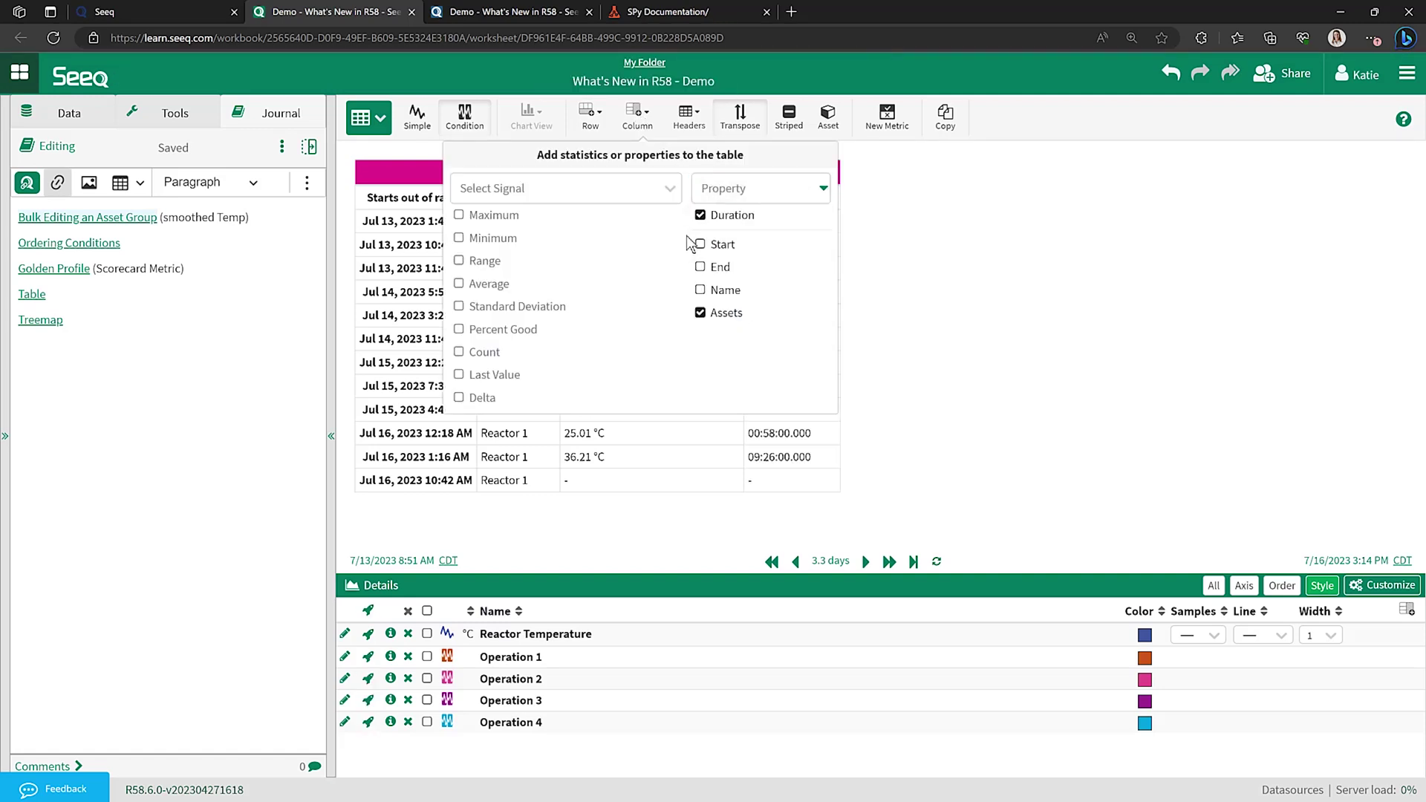
# Add the Name property as a table column and move it ahead of the Reactor Temperature Avg column
pyautogui.click(699, 290)
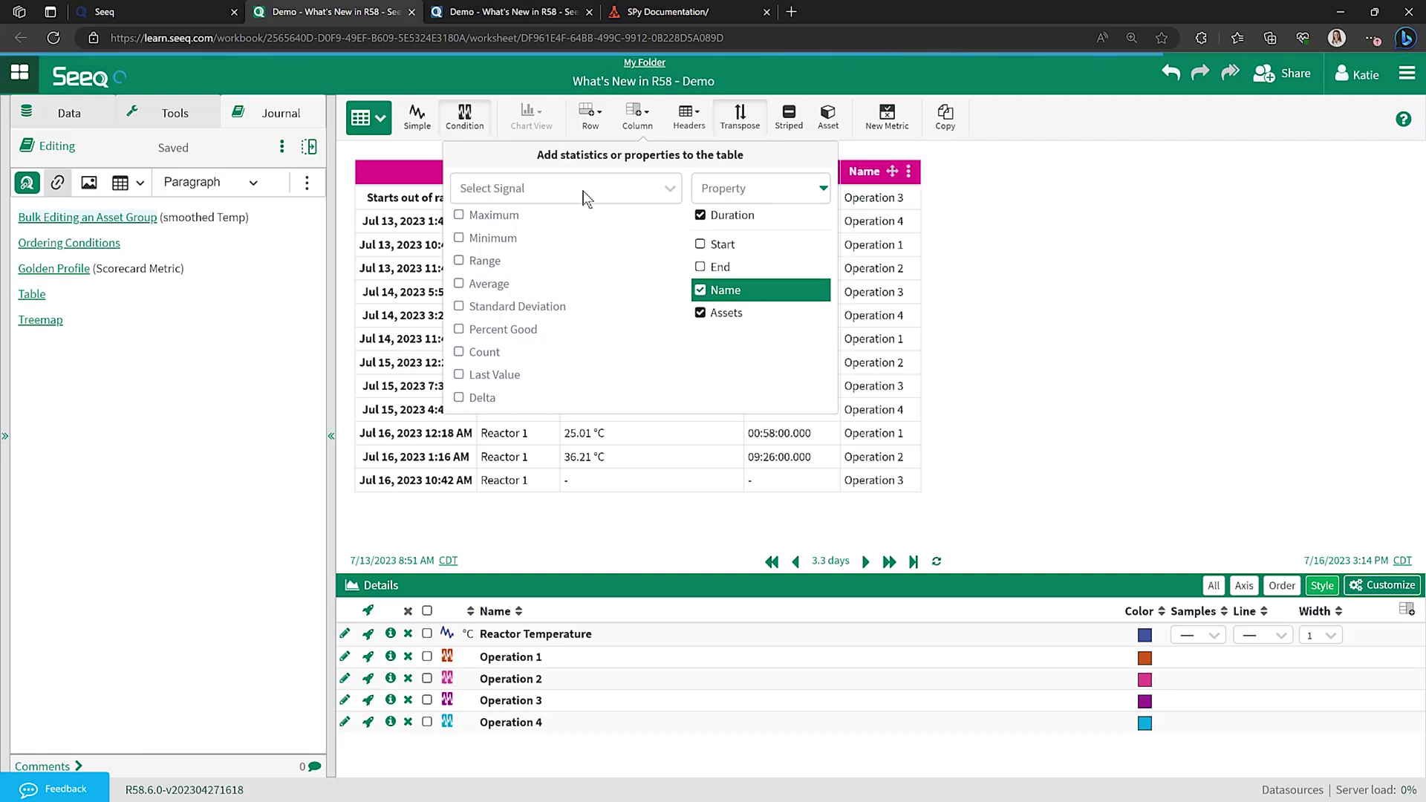
pyautogui.click(533, 74)
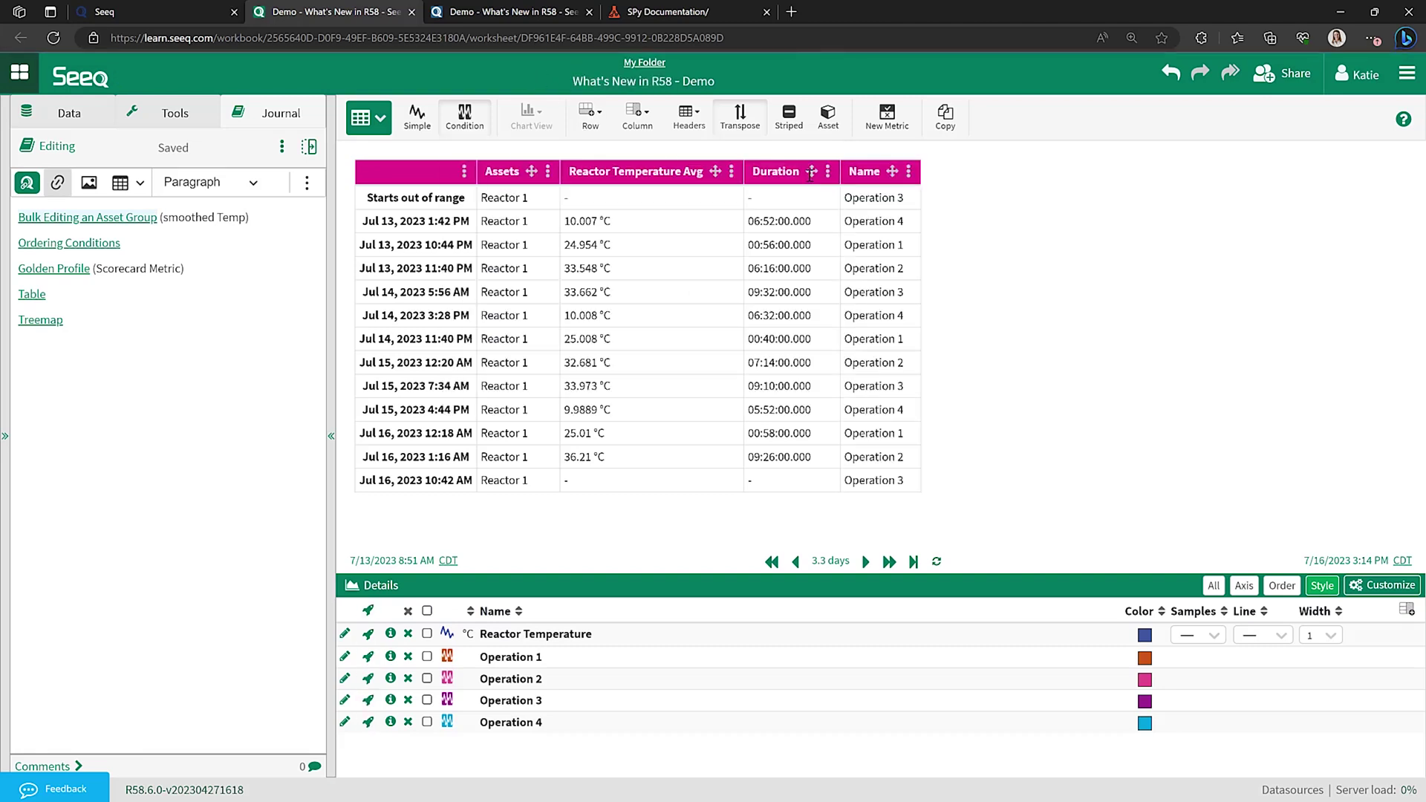
pyautogui.moveTo(892, 171); pyautogui.dragTo(623, 173)
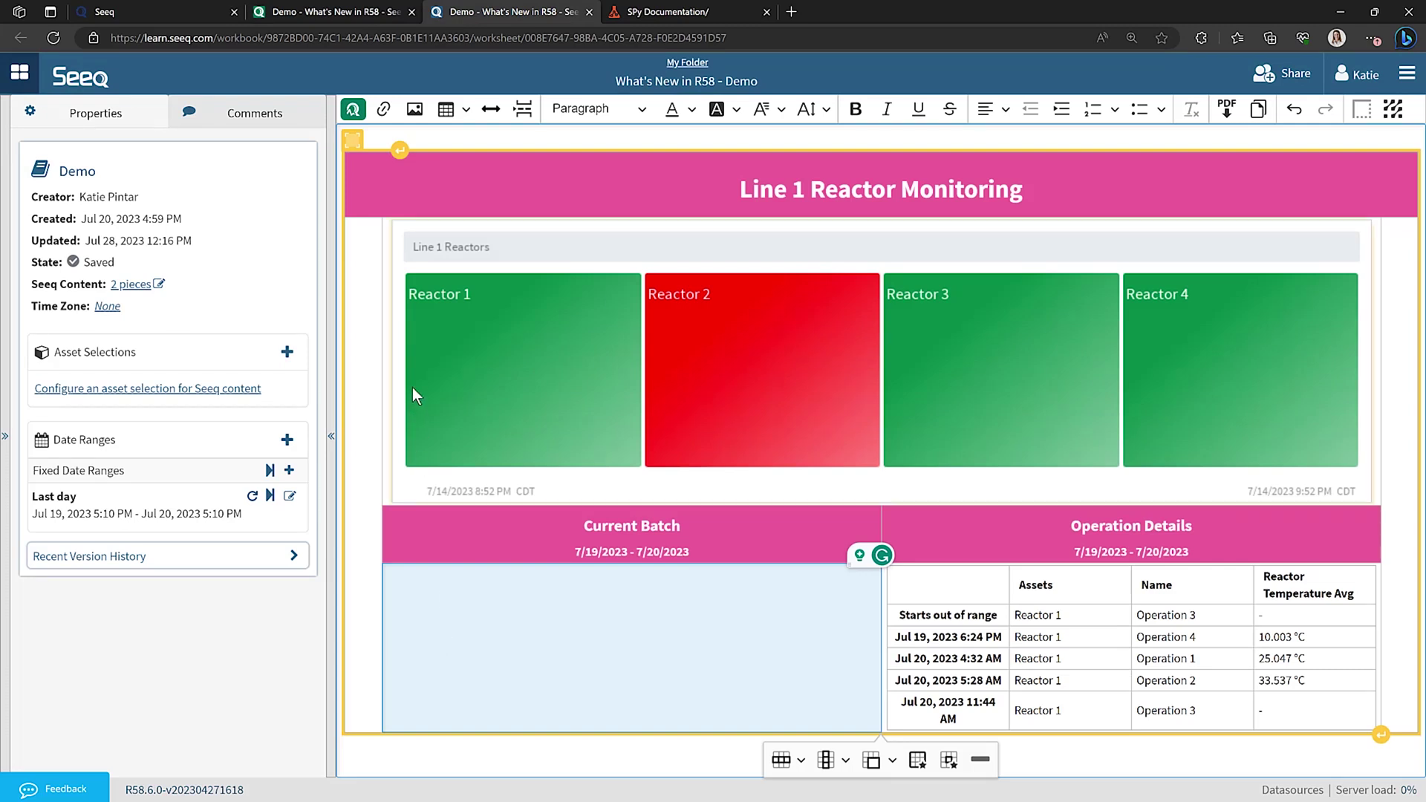
# Insert the Demo worksheet from the What's New in R58 analysis into the Current Batch cell as interactive content
pyautogui.click(349, 108)
pyautogui.click(375, 135)
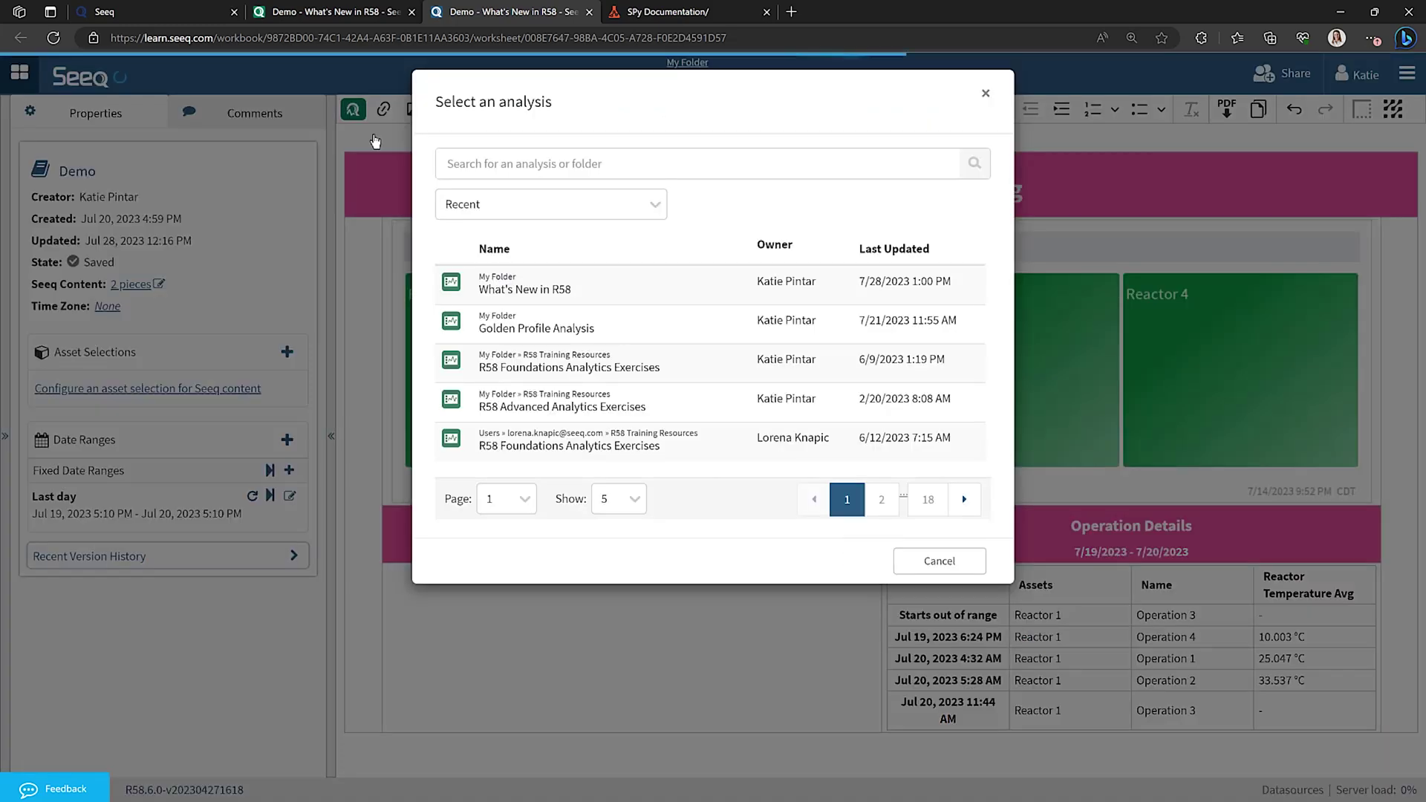
pyautogui.click(554, 274)
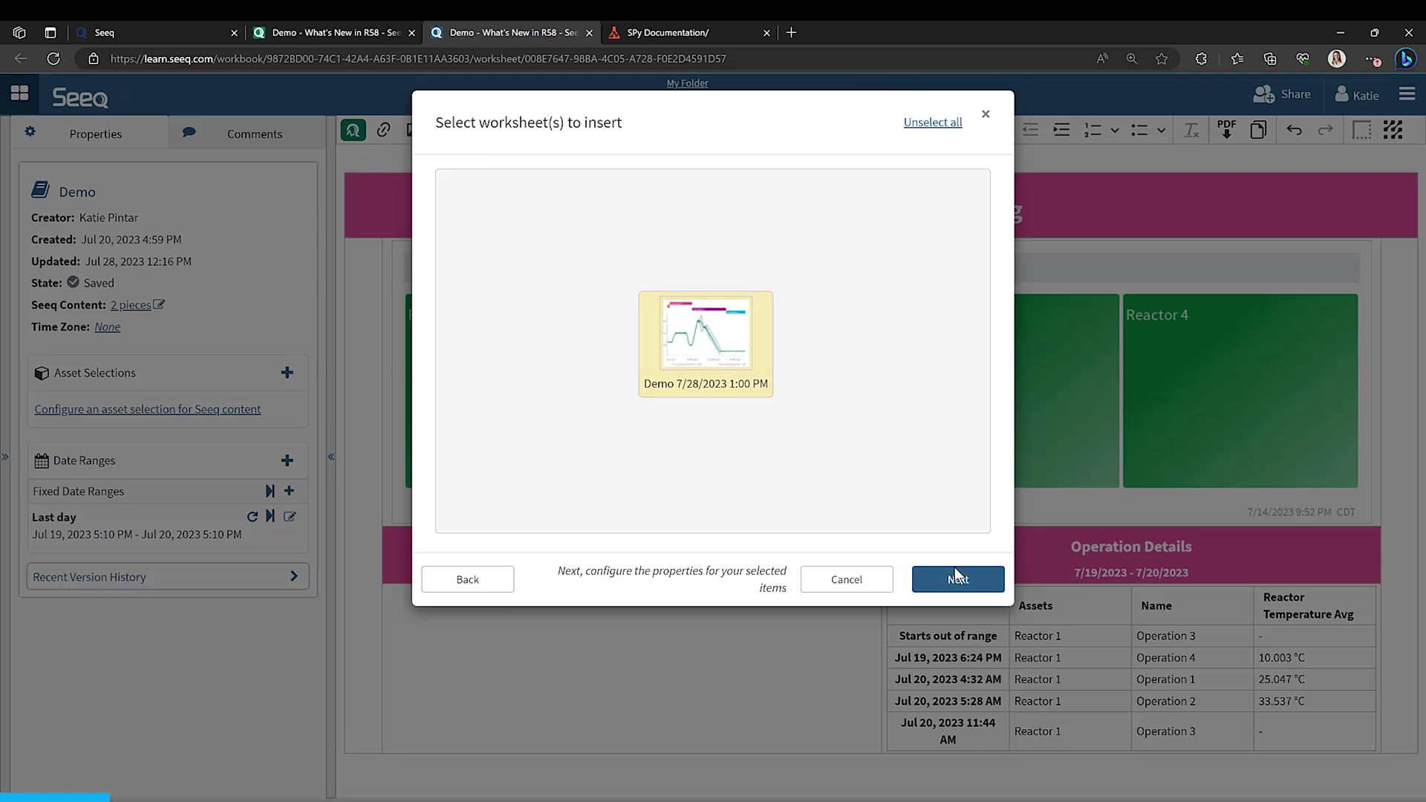
pyautogui.click(955, 569)
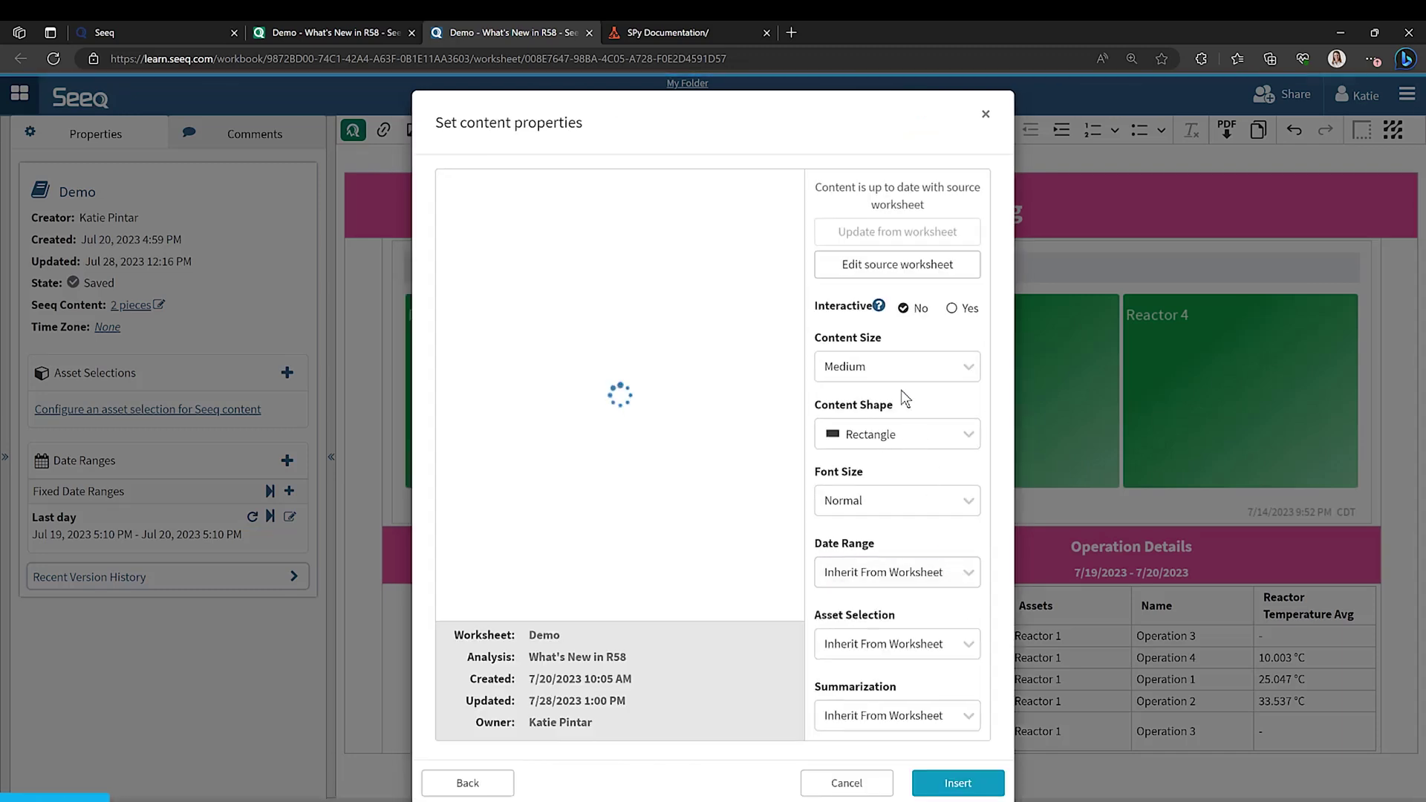
pyautogui.click(952, 307)
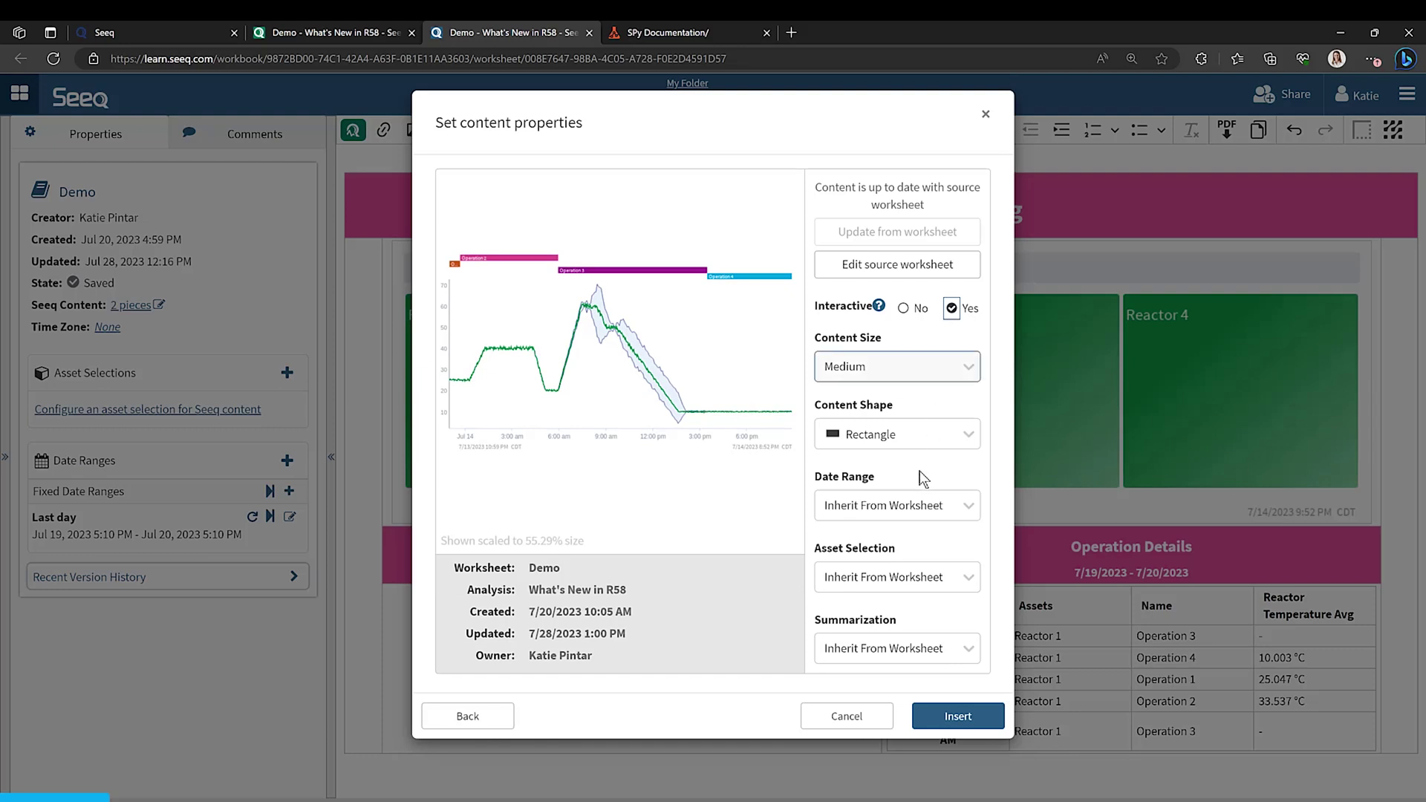
pyautogui.click(942, 719)
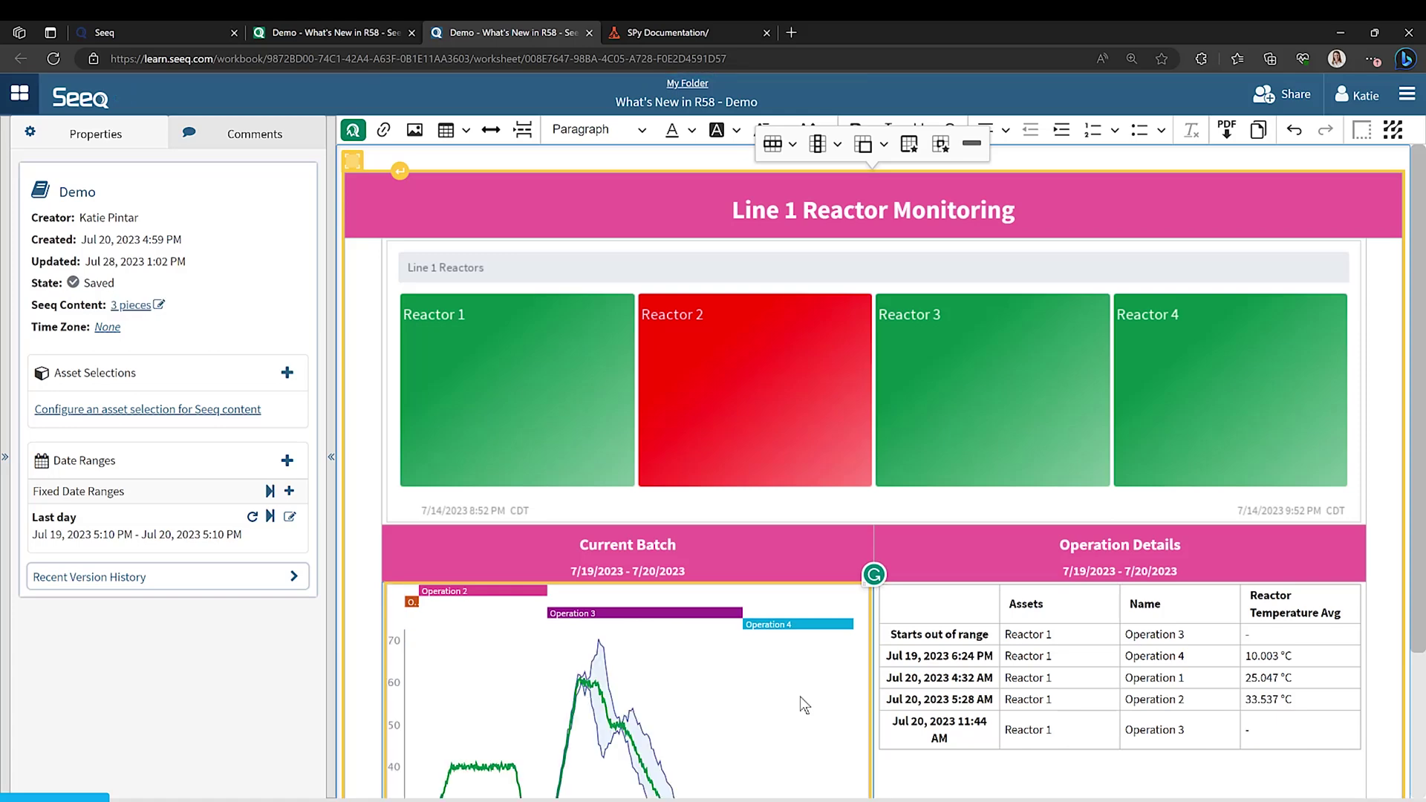
# Create an asset selection for Reactor 1 of the Line 1 Reactors group and attach it to the Trend content
pyautogui.scroll(-3, 805, 705)
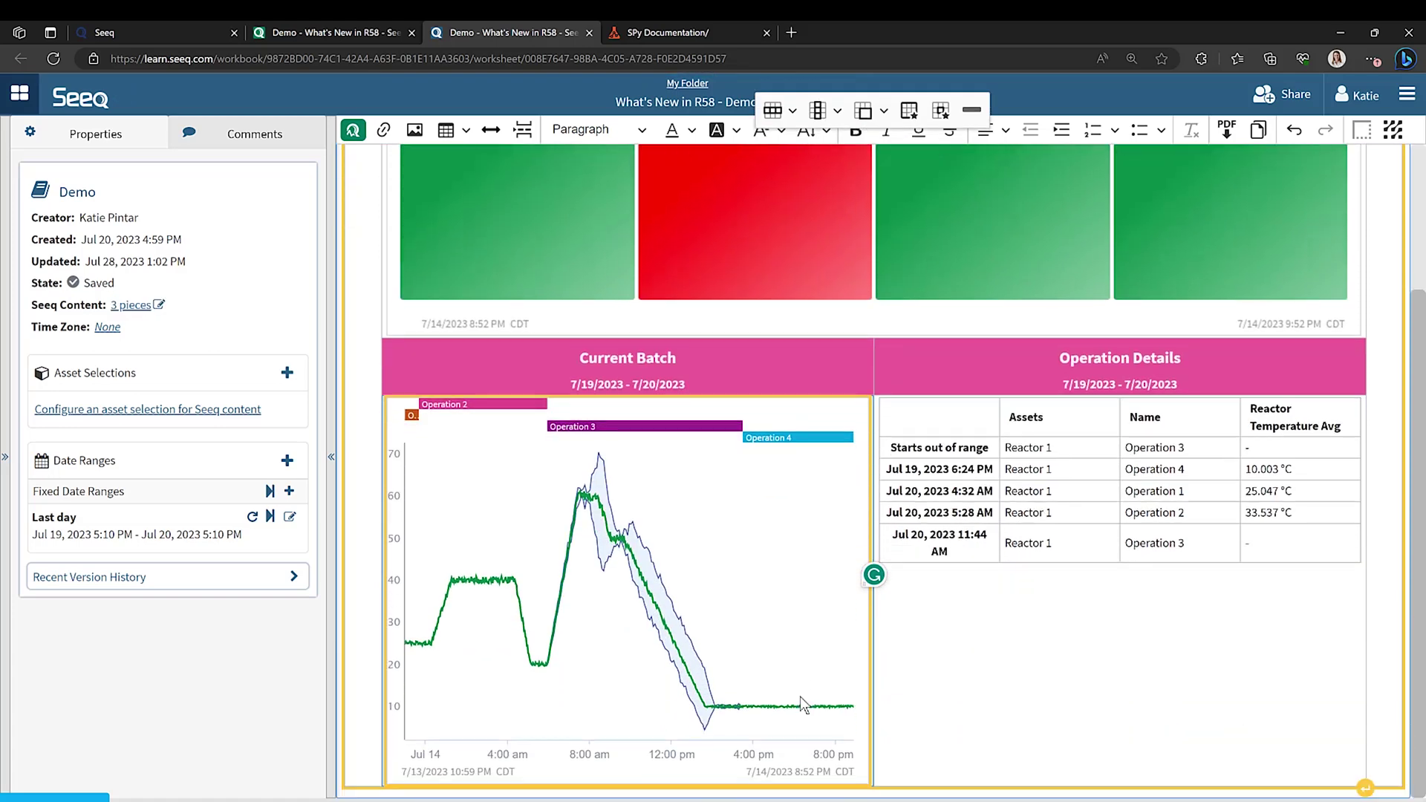
pyautogui.click(289, 377)
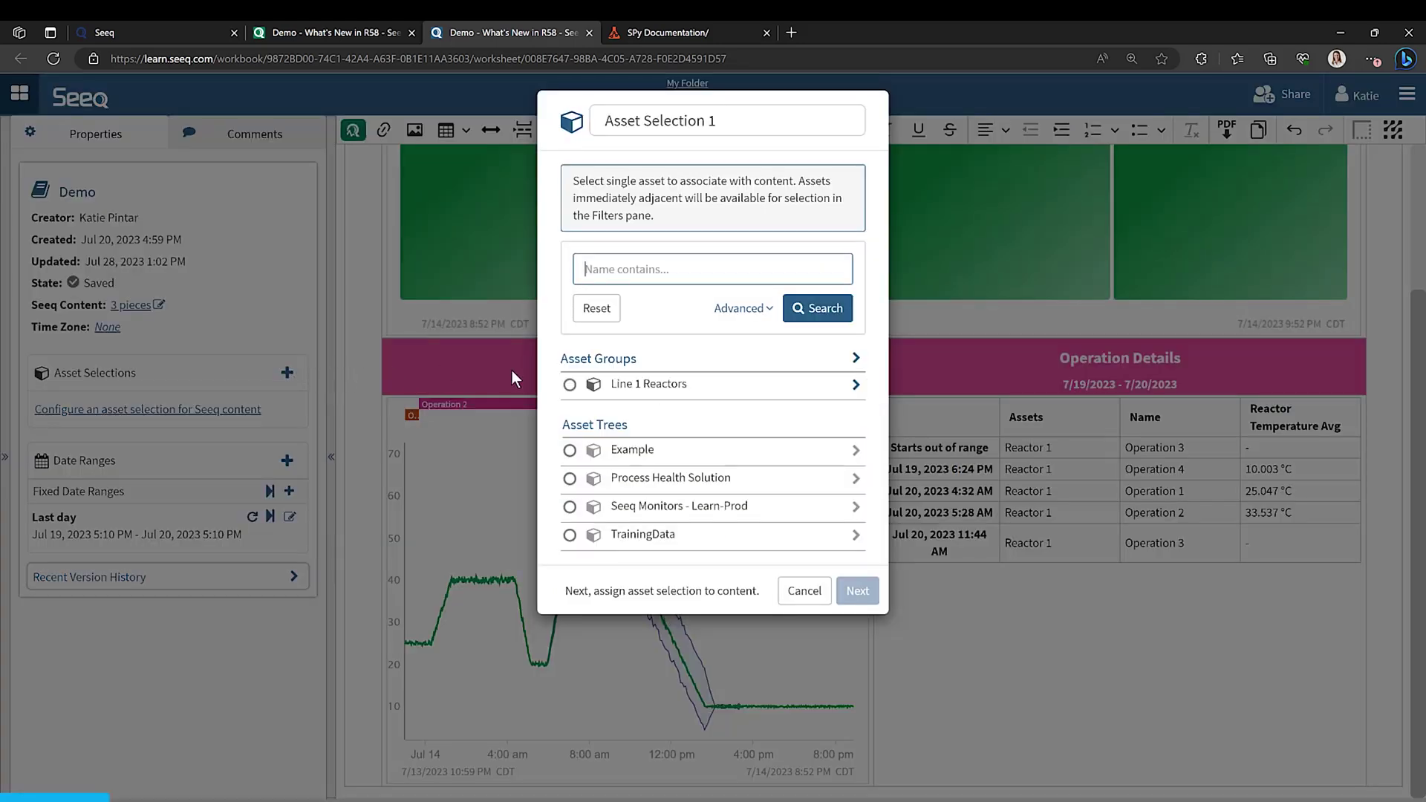
pyautogui.click(674, 391)
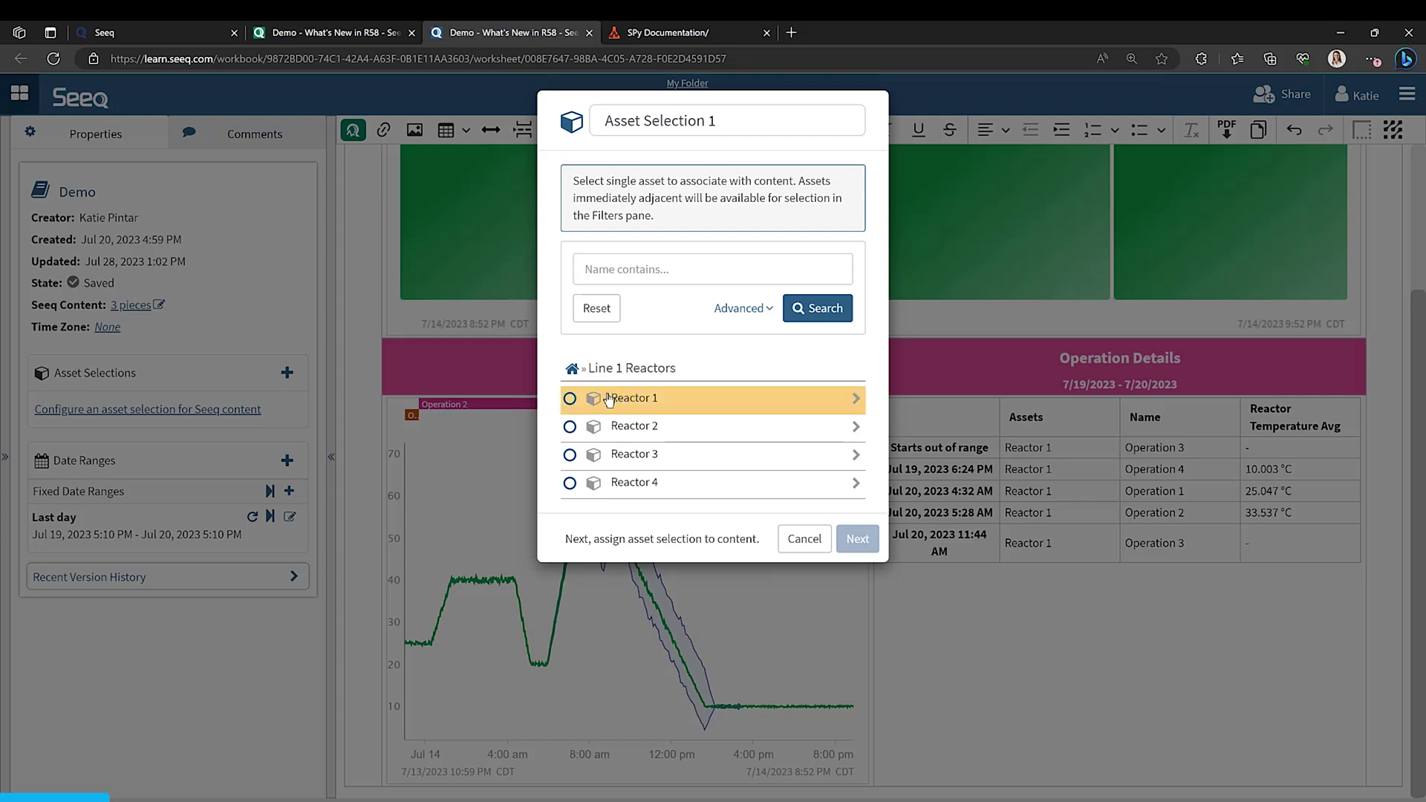
pyautogui.click(571, 400)
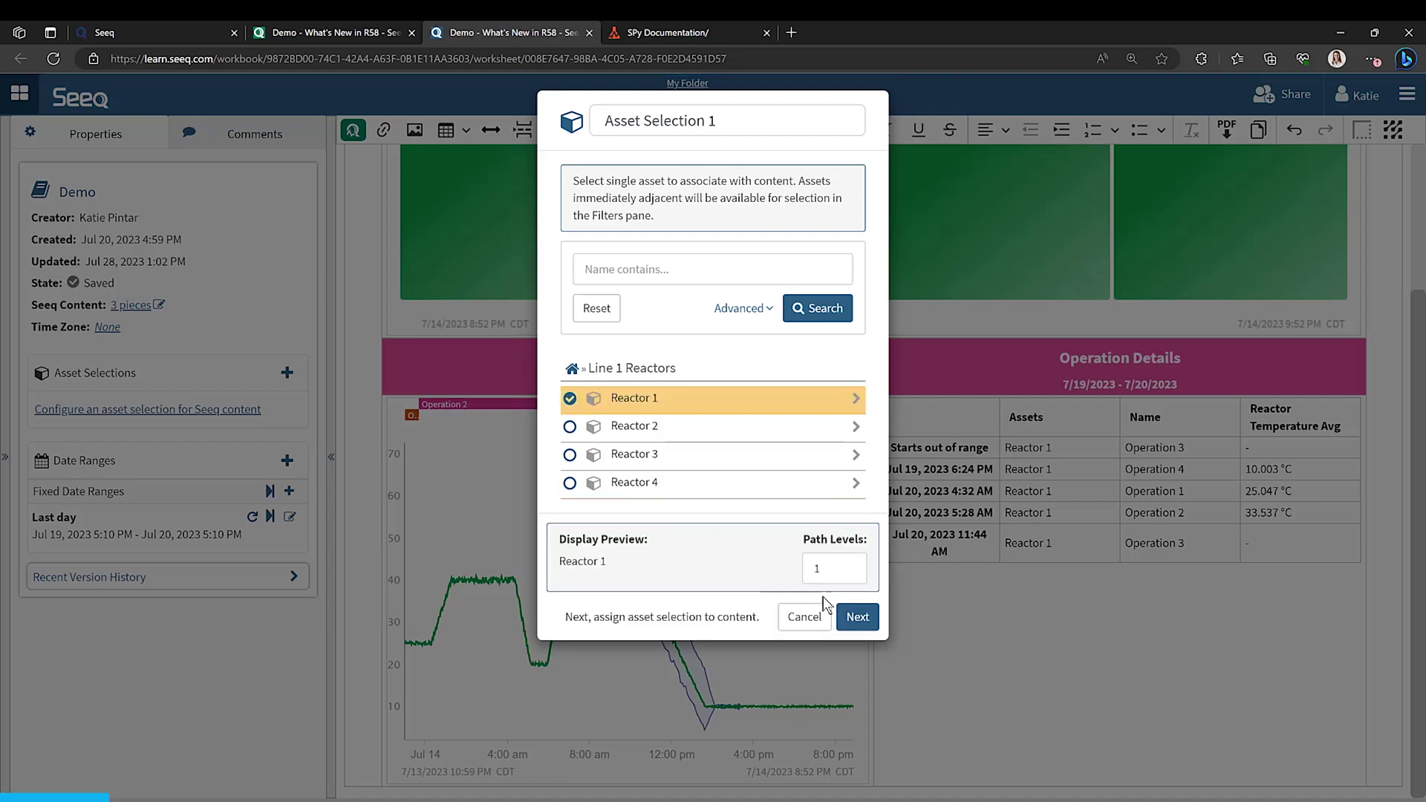
pyautogui.click(856, 616)
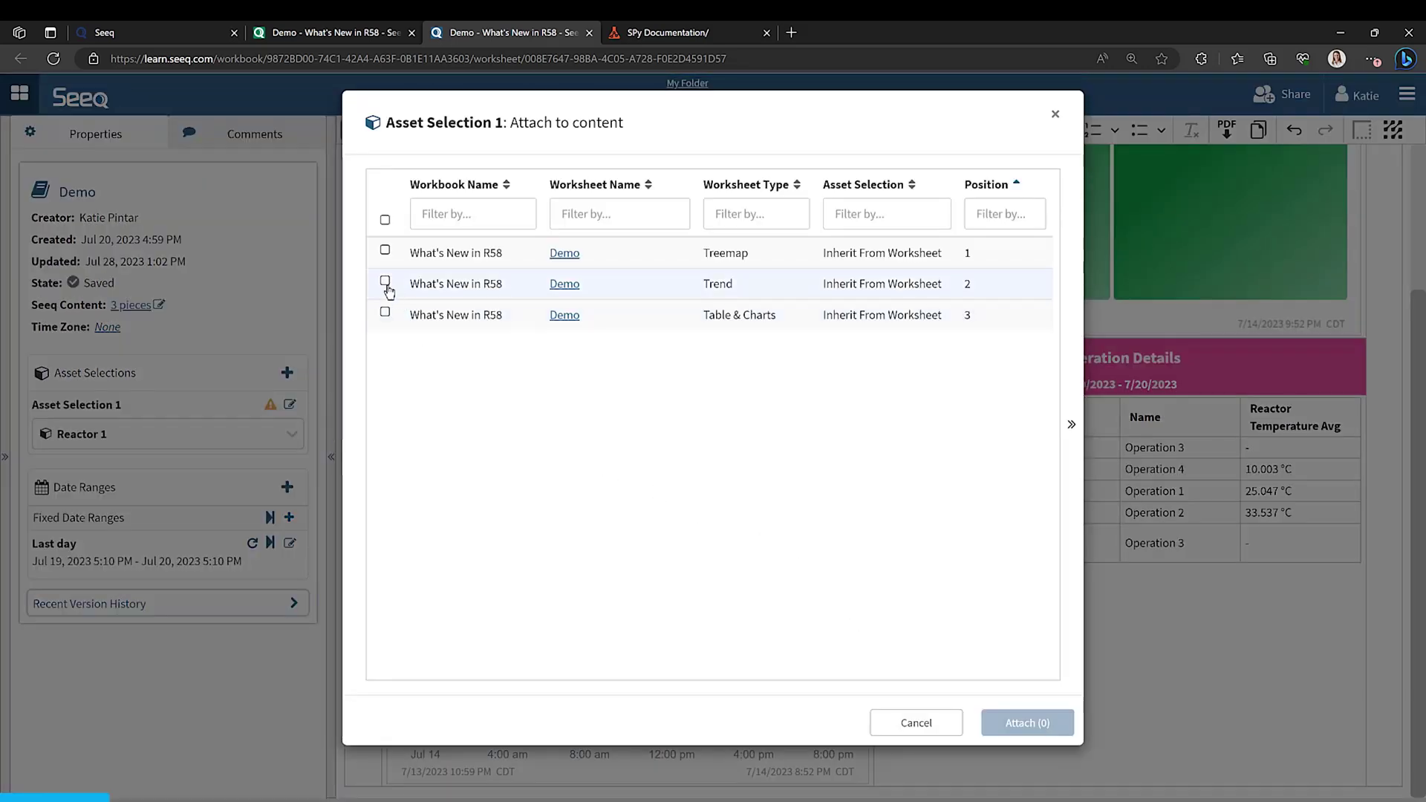
pyautogui.click(385, 282)
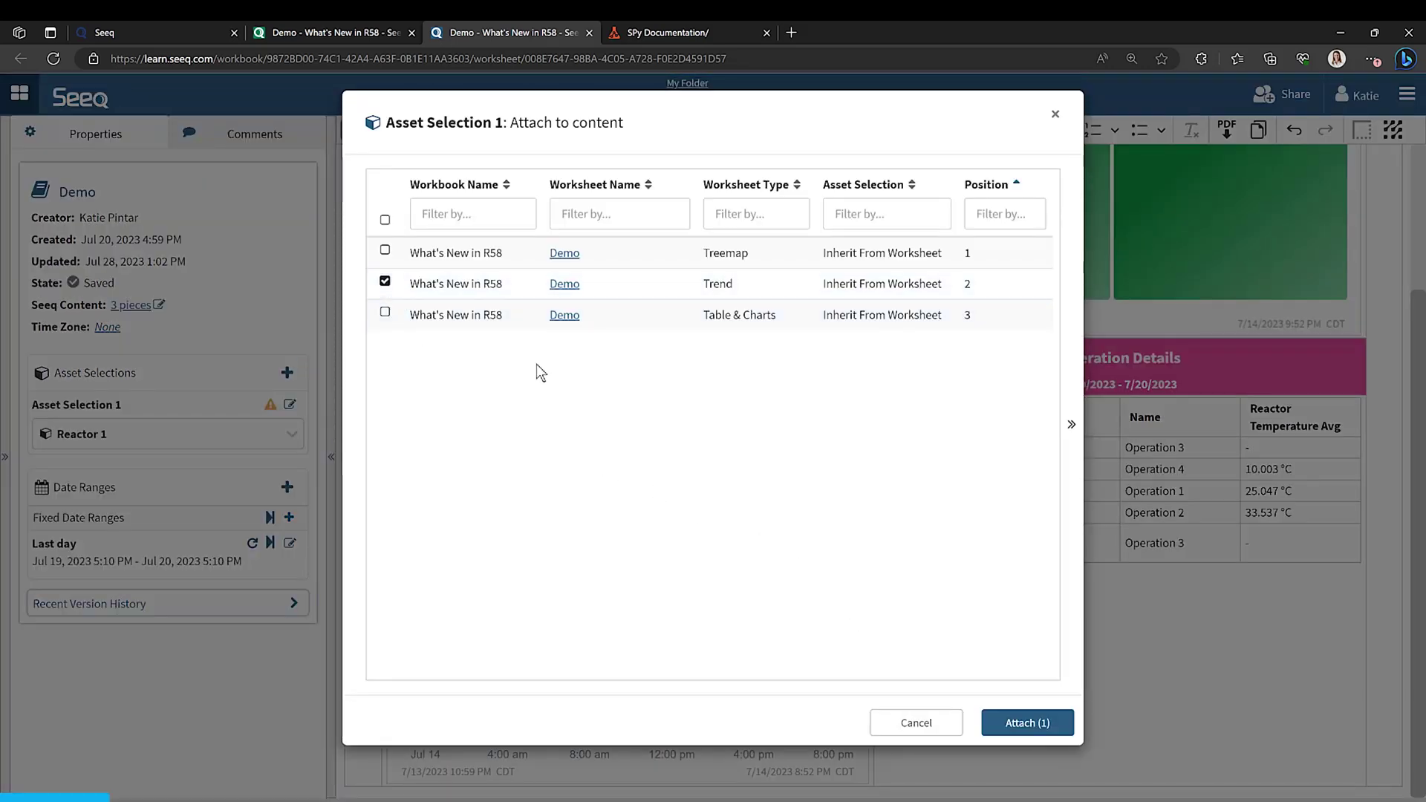
pyautogui.click(1007, 719)
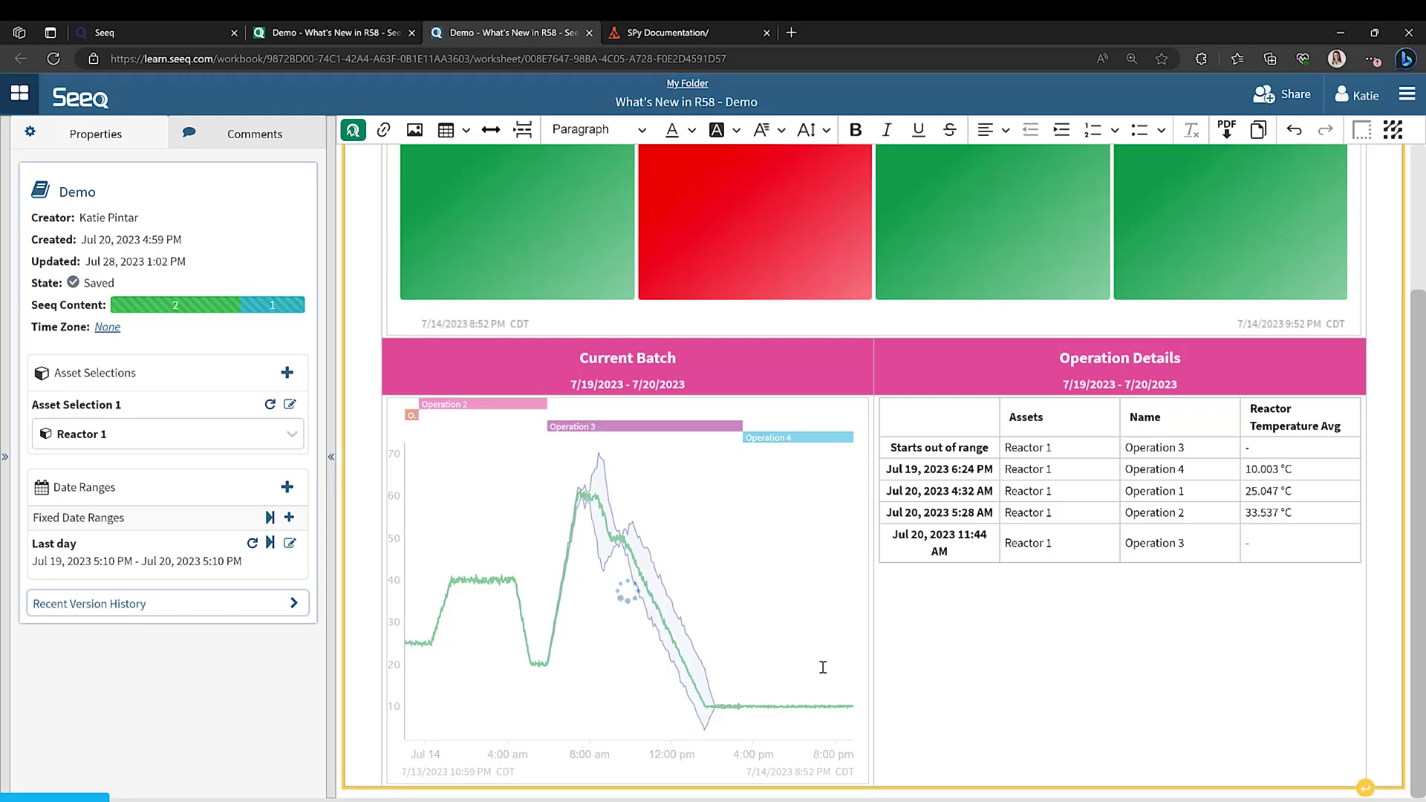
# Switch the report's Asset Selection 1 to Reactor 2
pyautogui.scroll(3, 828, 667)
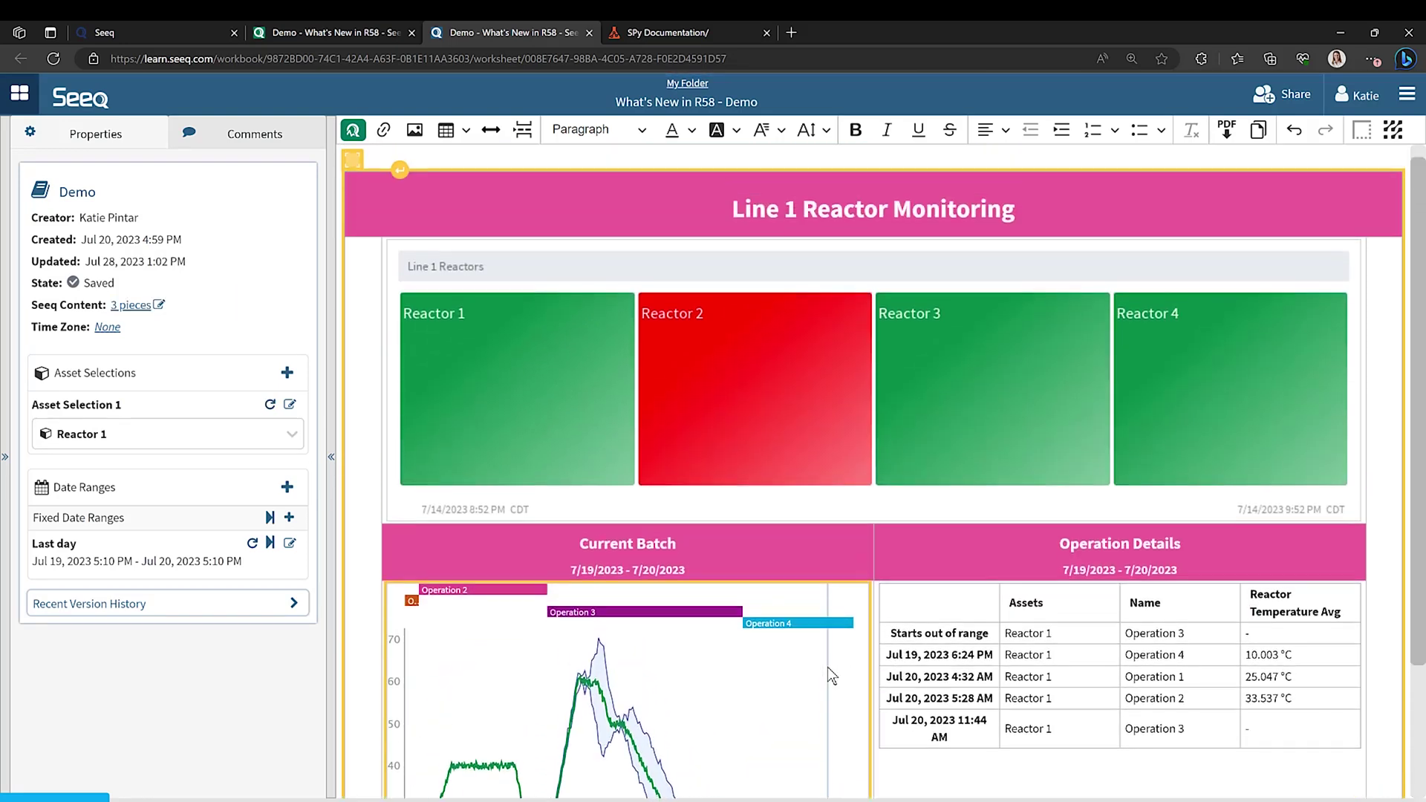
pyautogui.click(751, 453)
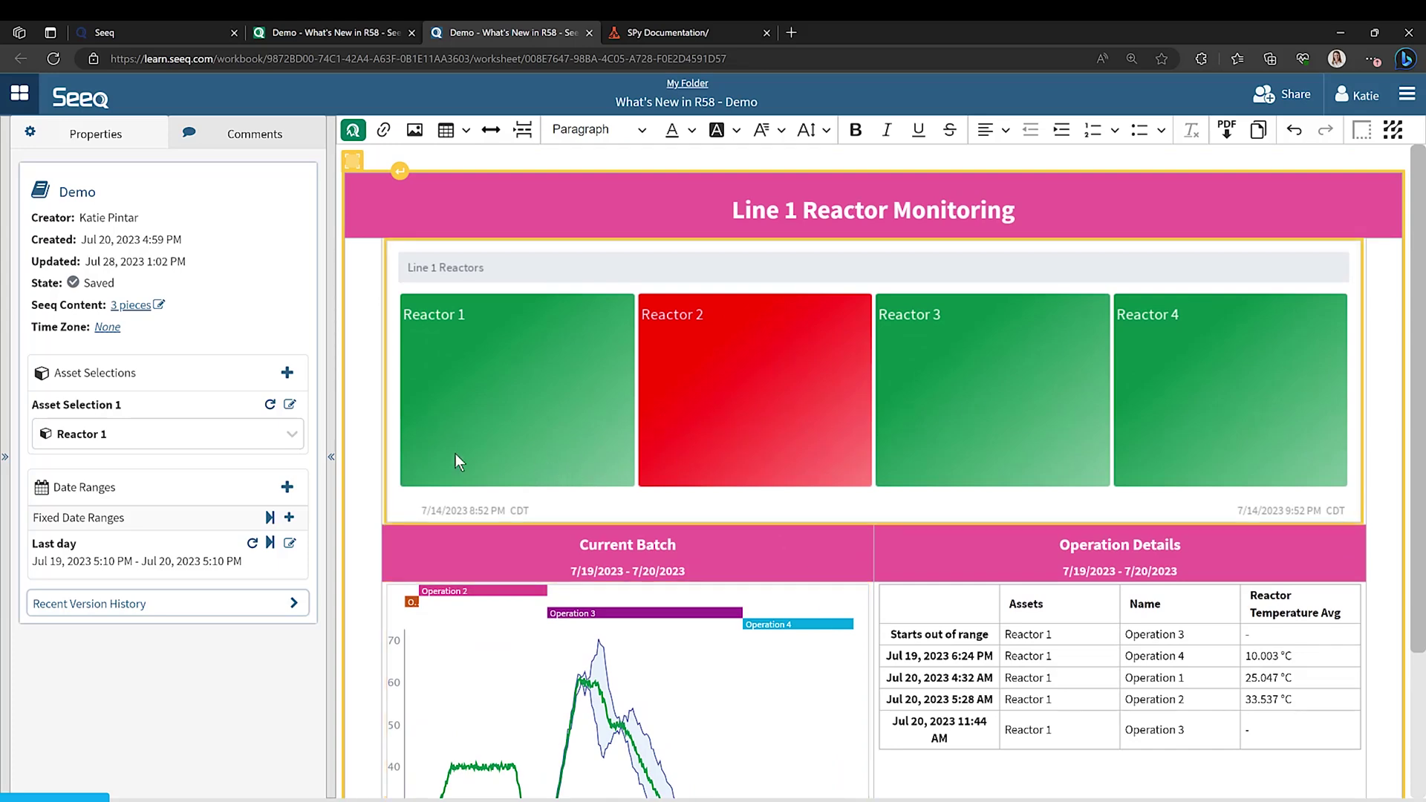
pyautogui.click(283, 437)
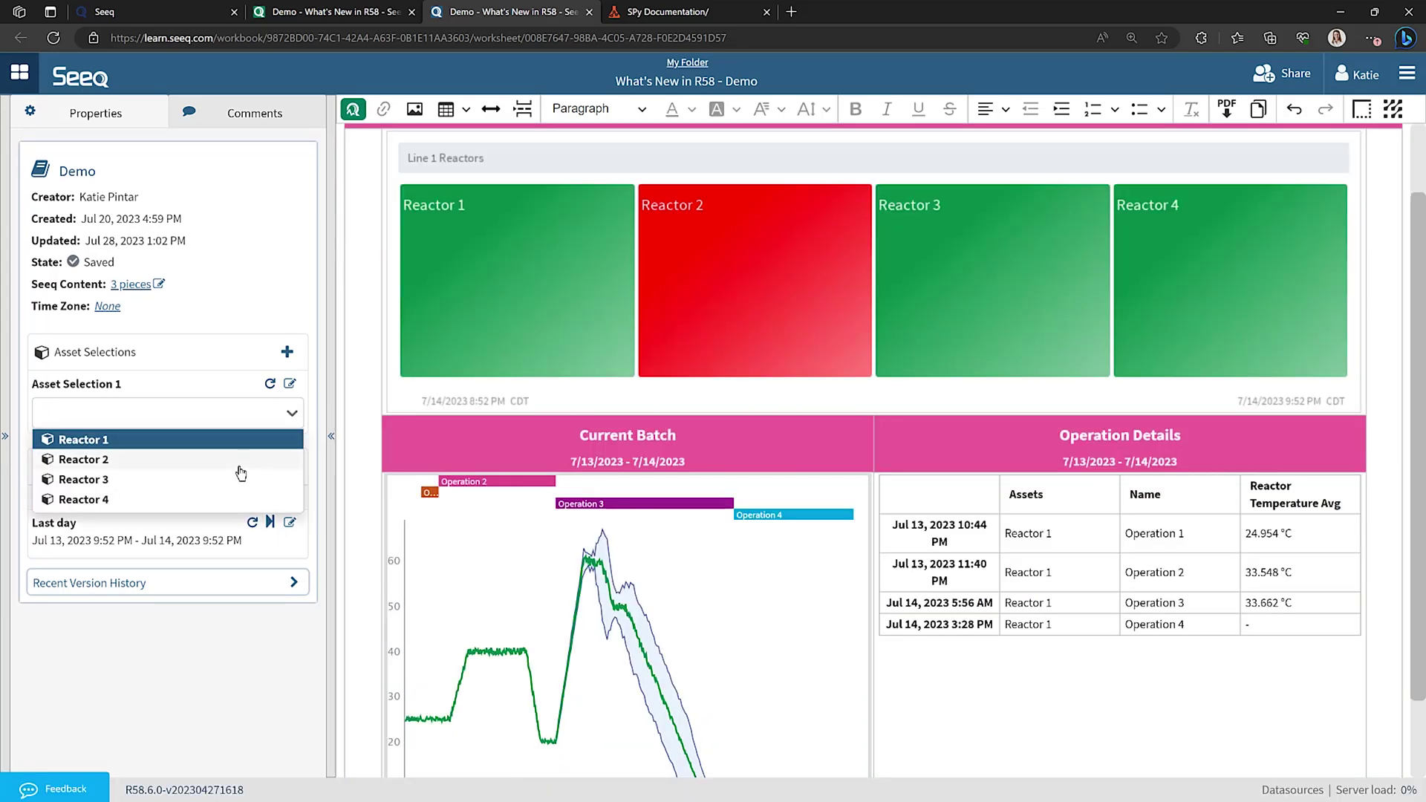
pyautogui.click(239, 466)
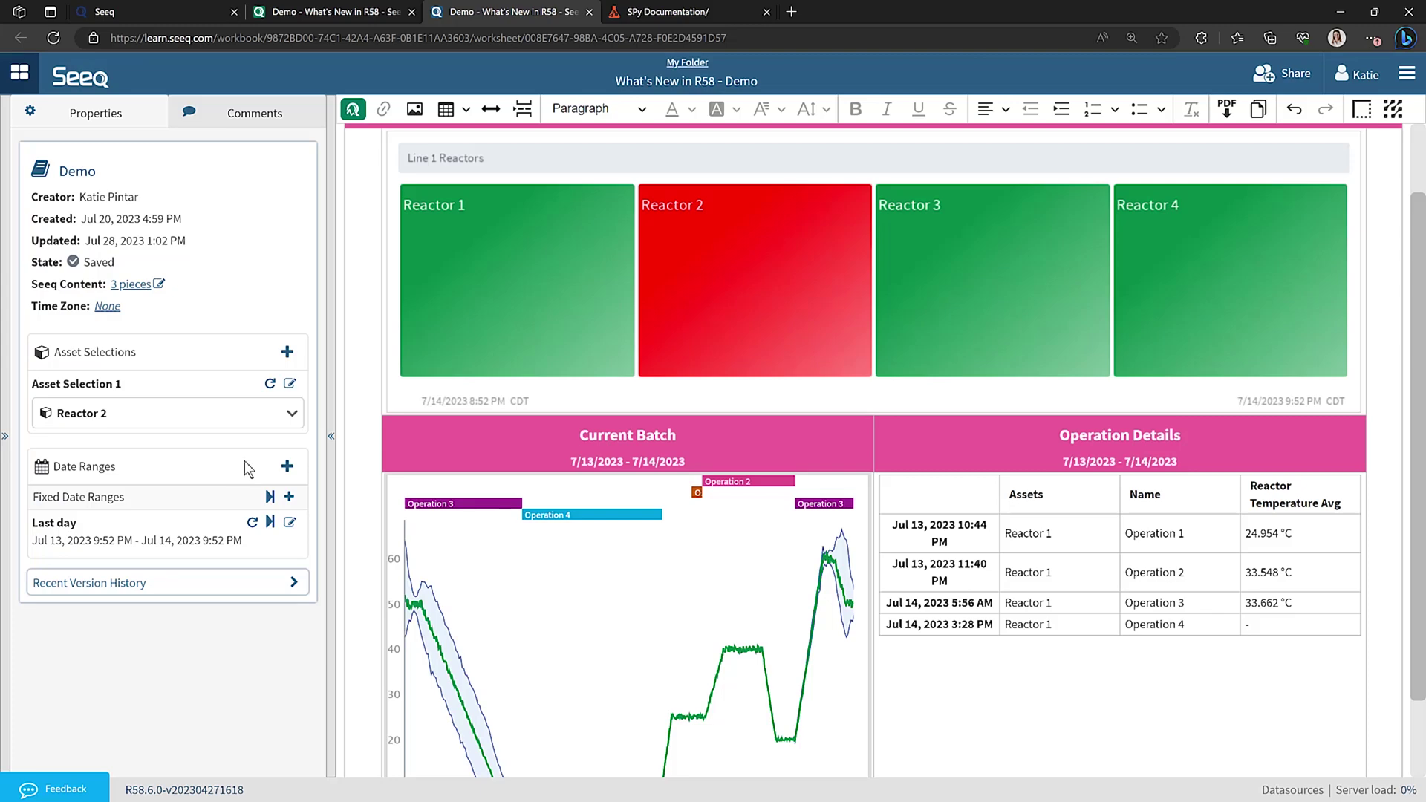
# Switch to the Data Lab project, turn on Advanced Mode and open the SPy Documentation folder
pyautogui.click(685, 15)
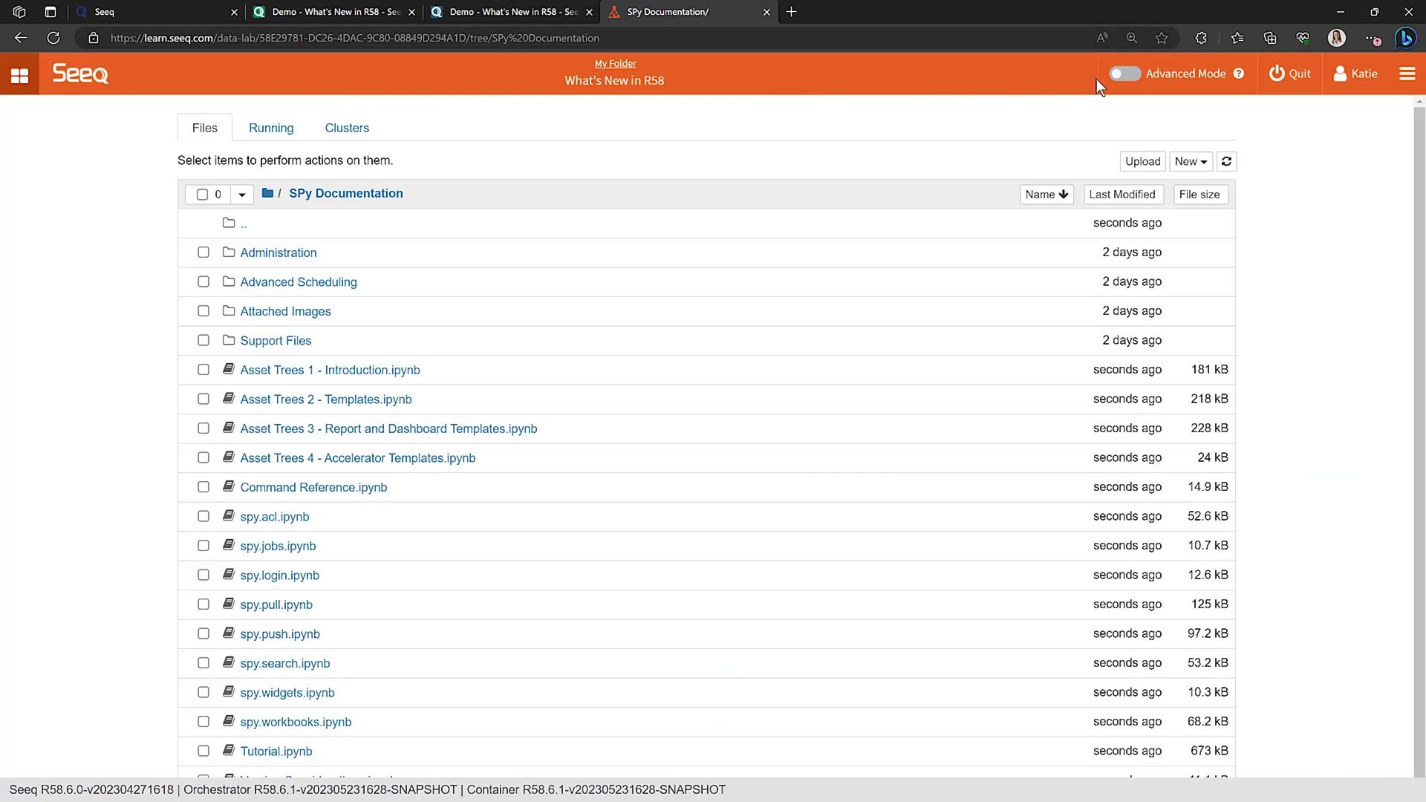
pyautogui.click(1117, 75)
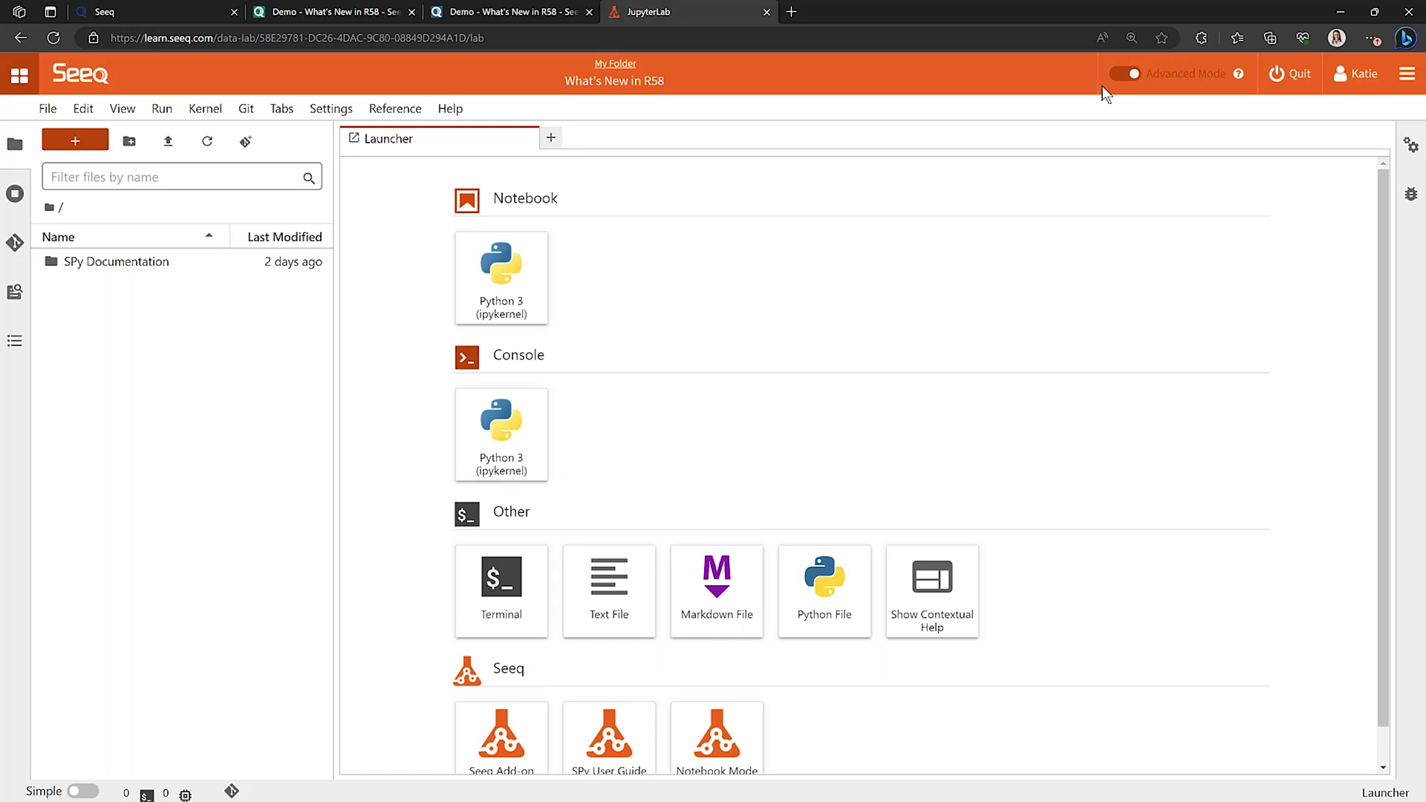
pyautogui.click(175, 272)
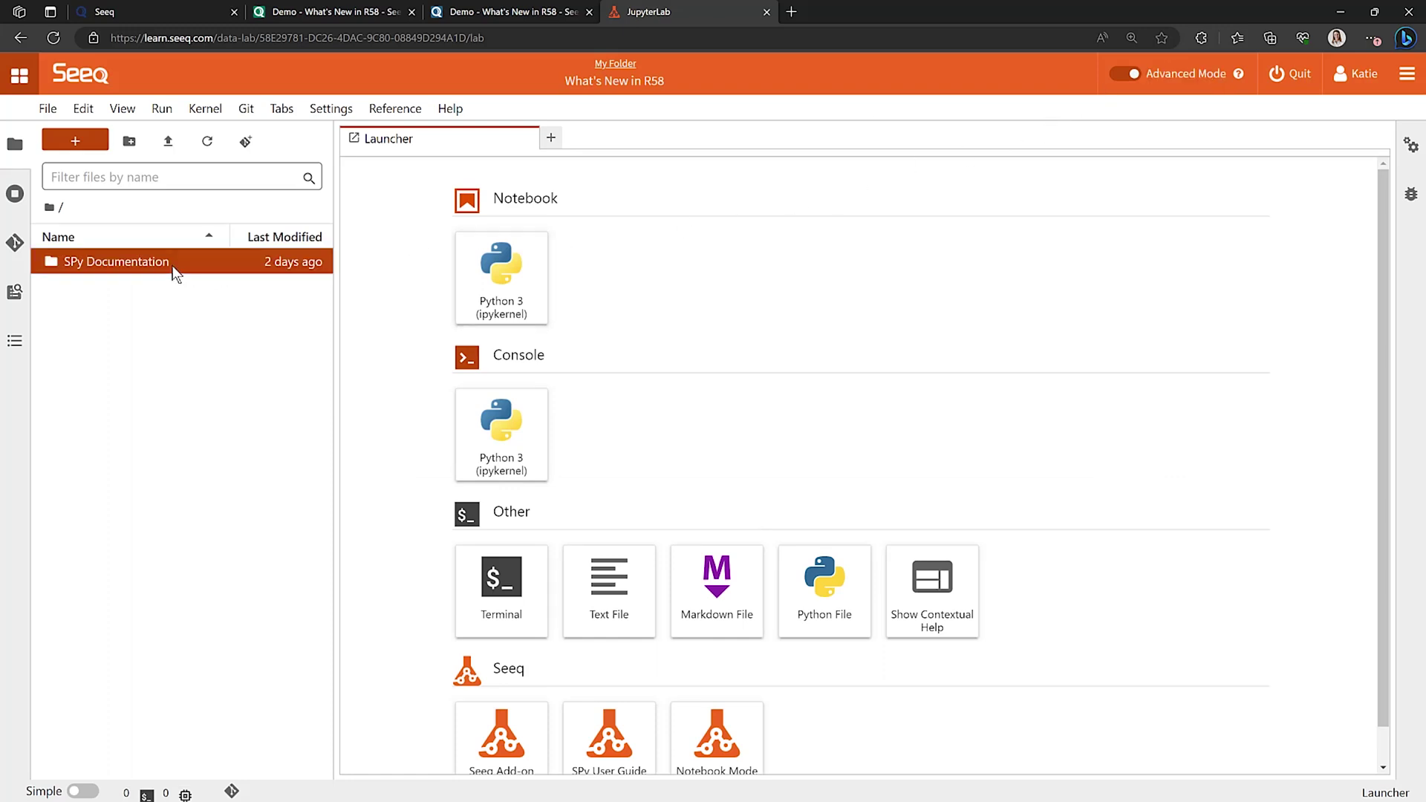
pyautogui.doubleClick(115, 257)
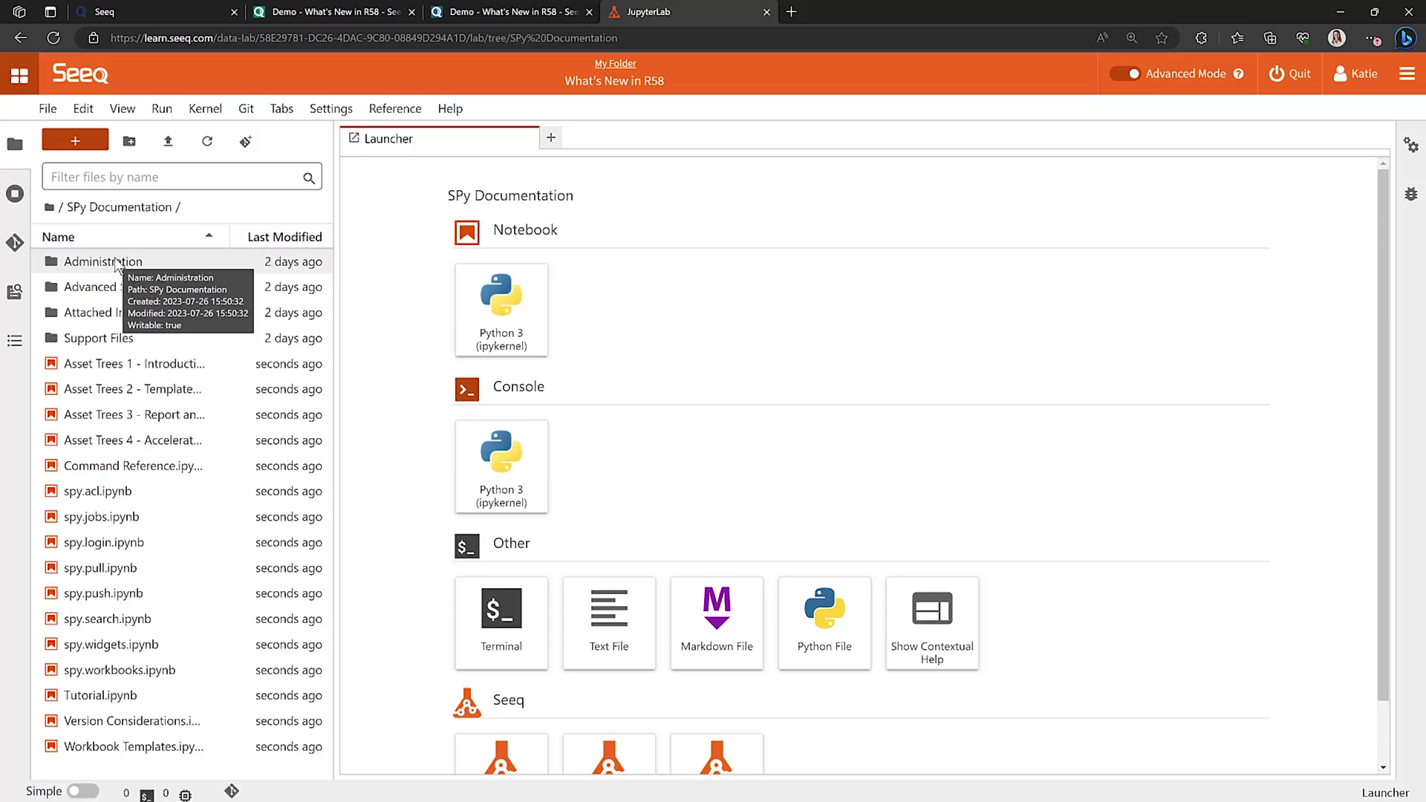
# Open the Asset Trees 1 - Introduction and Asset Trees 2 - Templates notebooks side by side in tabs and switch between them
pyautogui.click(117, 364)
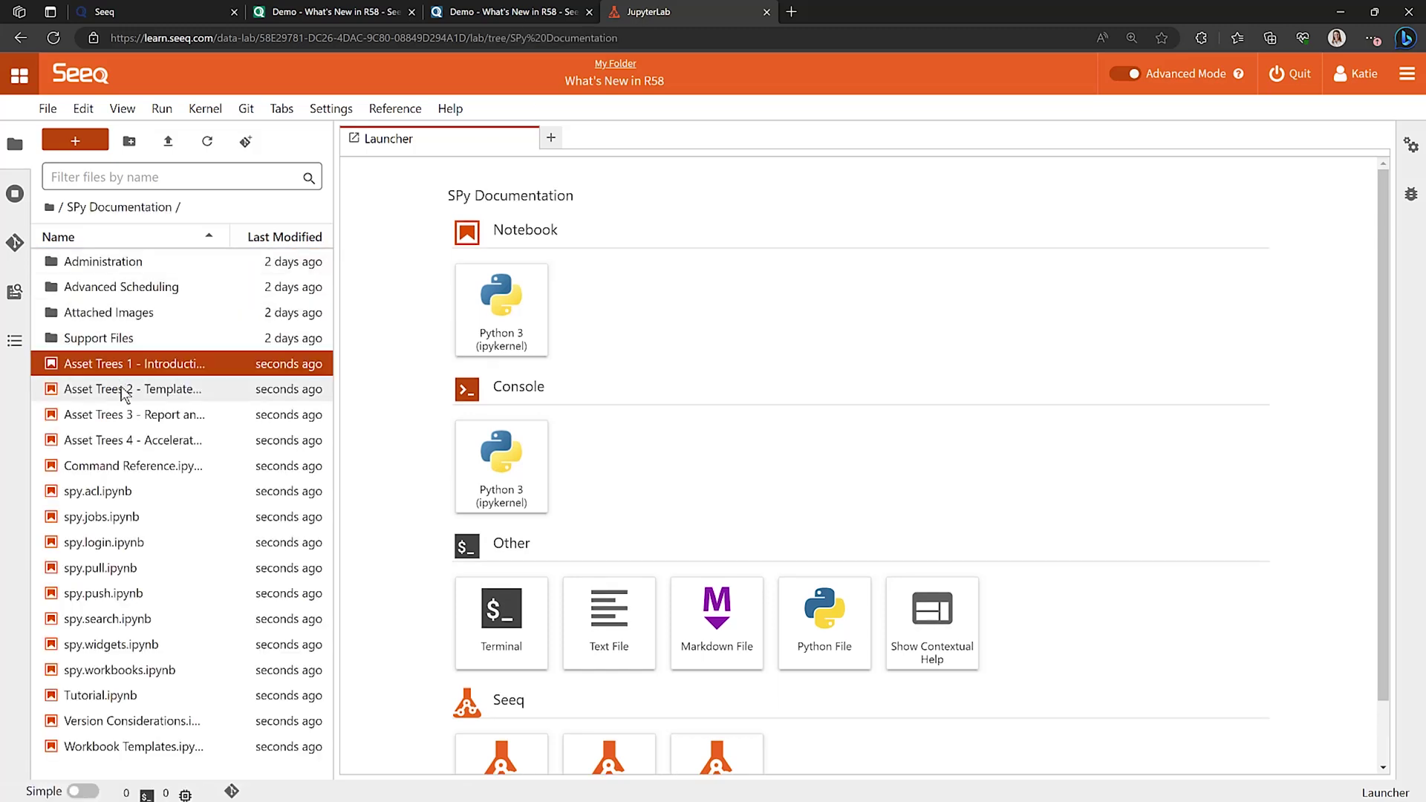
pyautogui.doubleClick(125, 367)
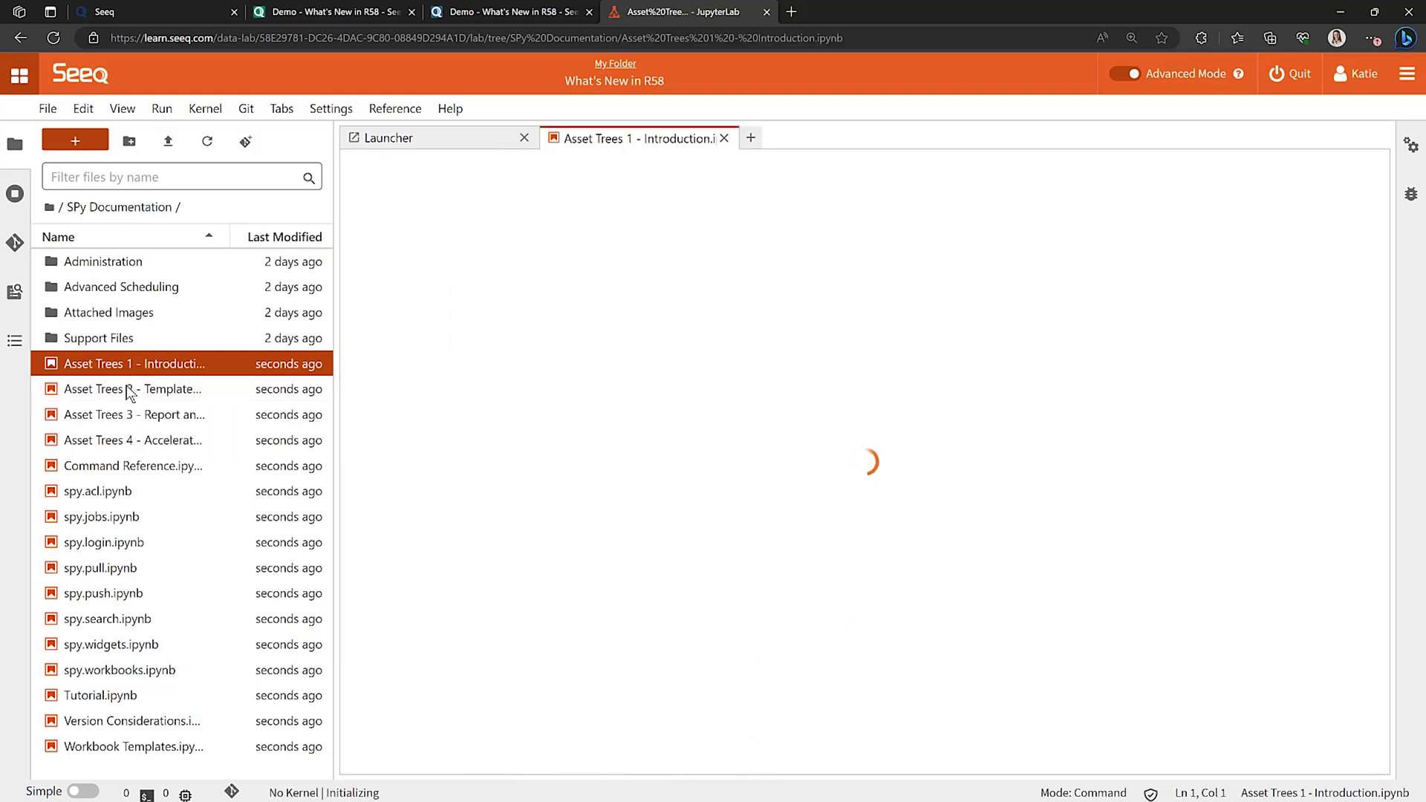
pyautogui.doubleClick(127, 389)
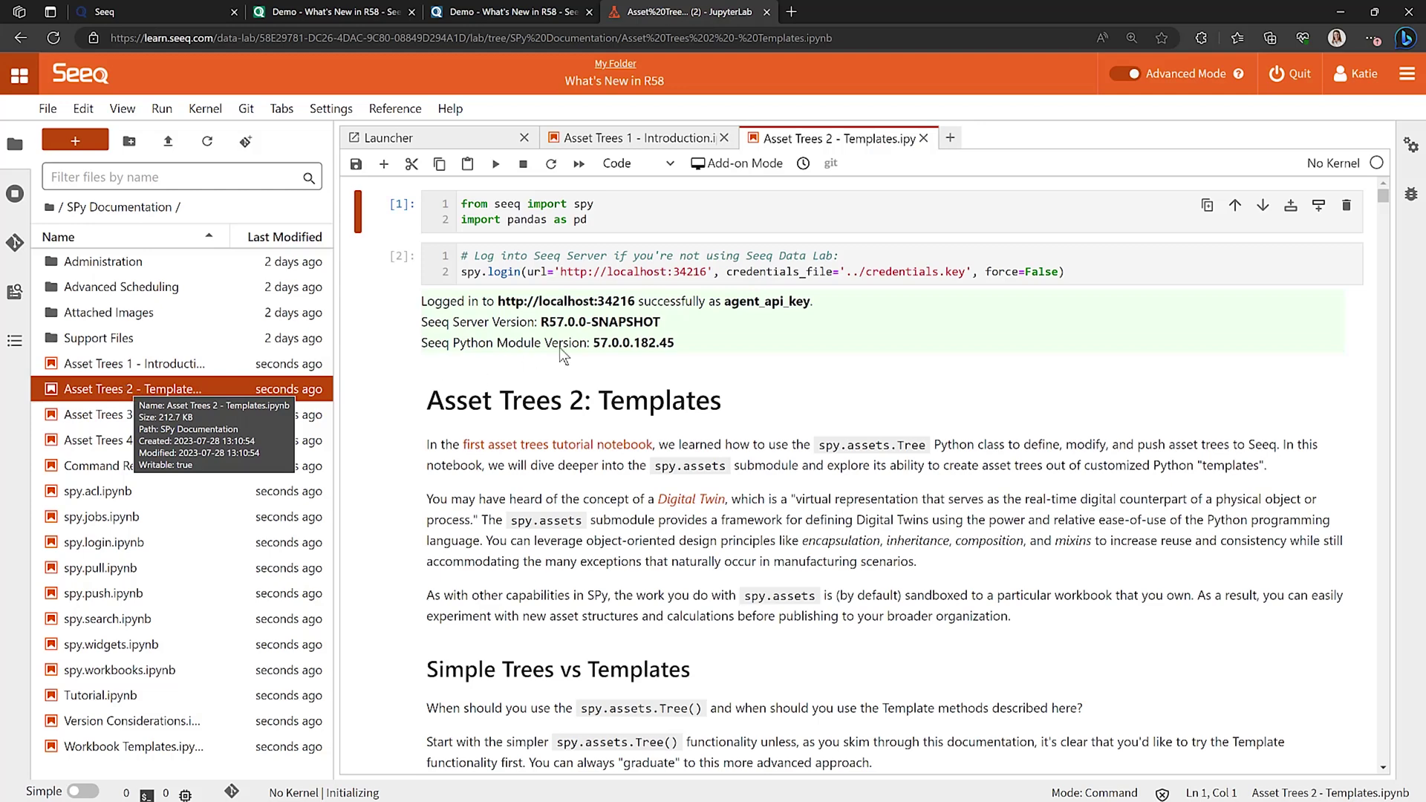
pyautogui.click(673, 141)
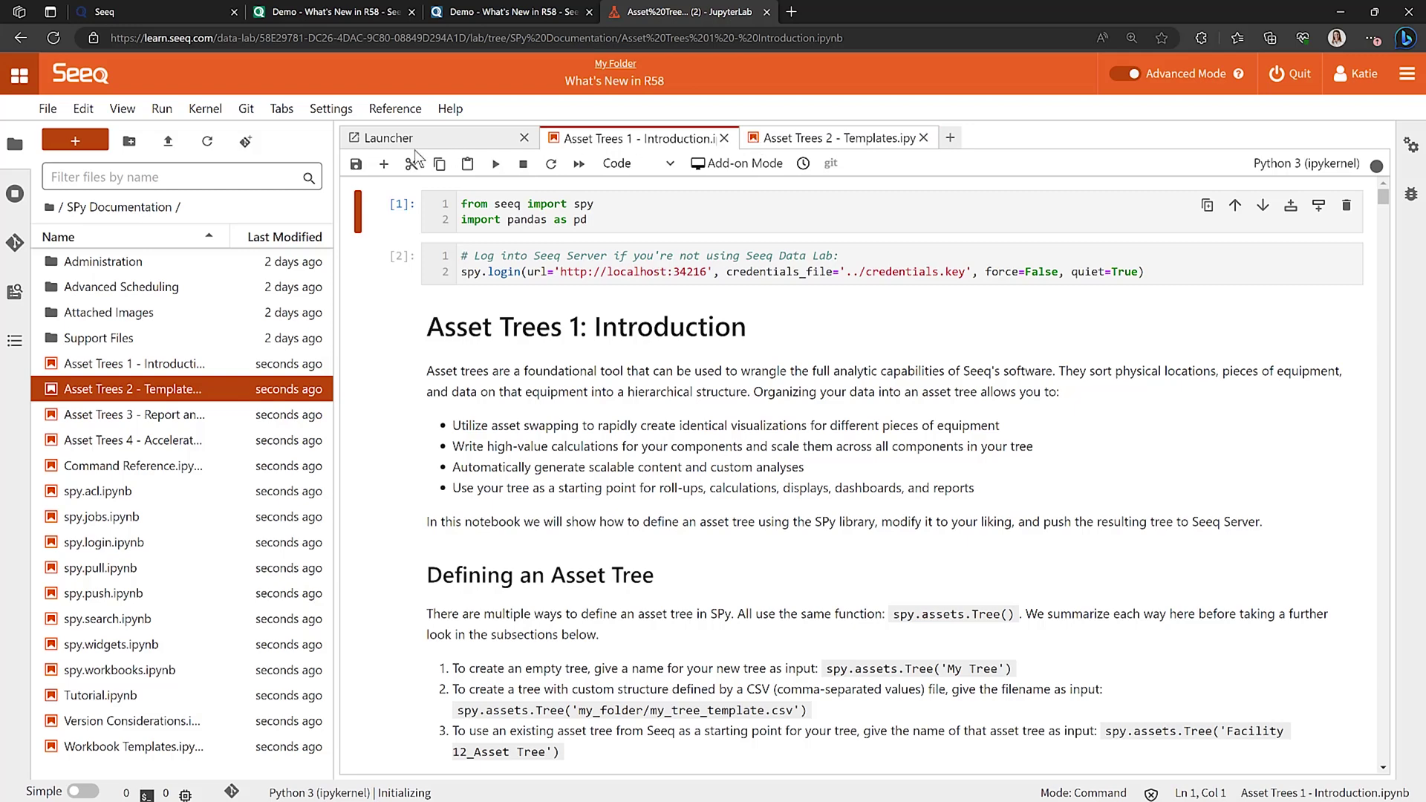
pyautogui.click(755, 136)
# Review the available Git commands and the JupyterLab settings, including the option for Advanced Mode as default
pyautogui.click(247, 110)
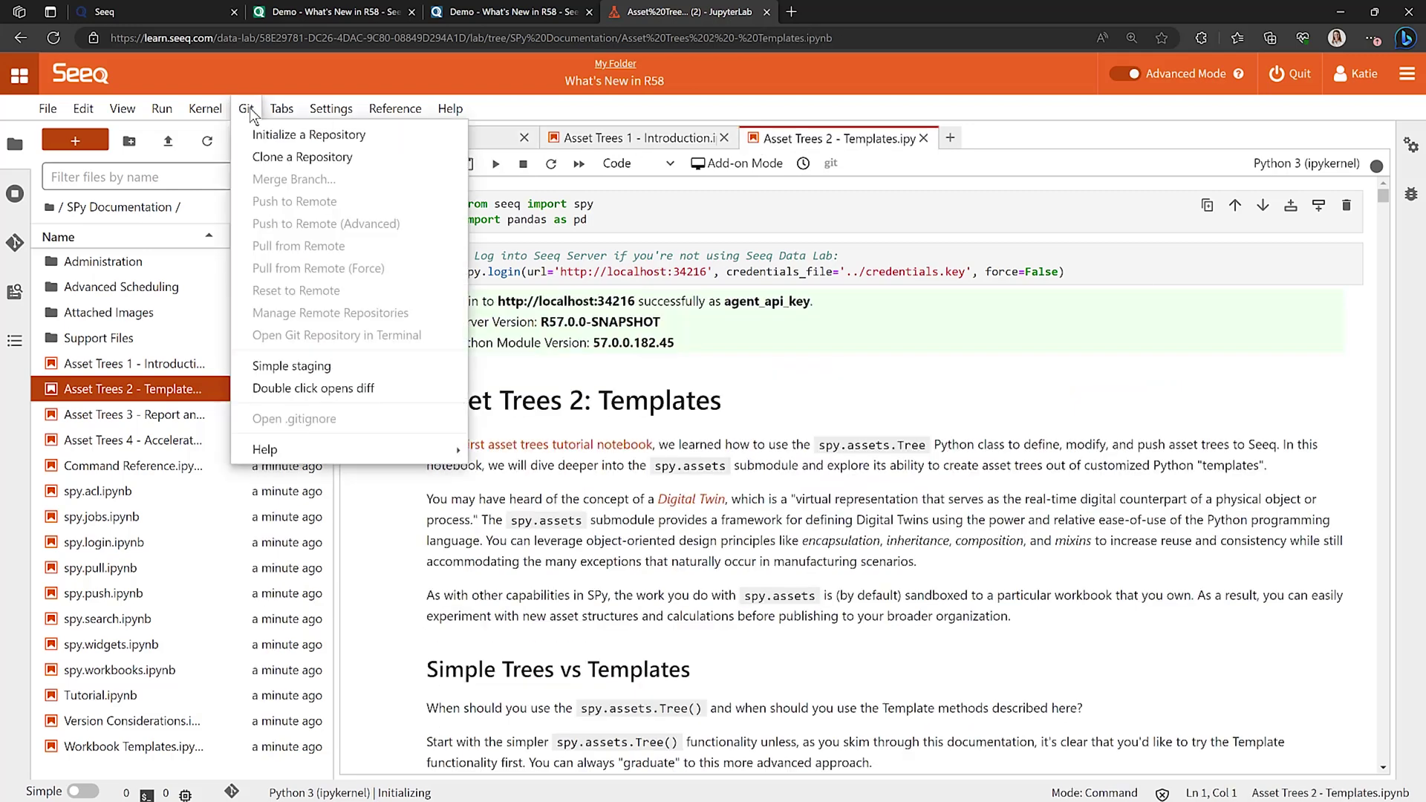
pyautogui.click(249, 108)
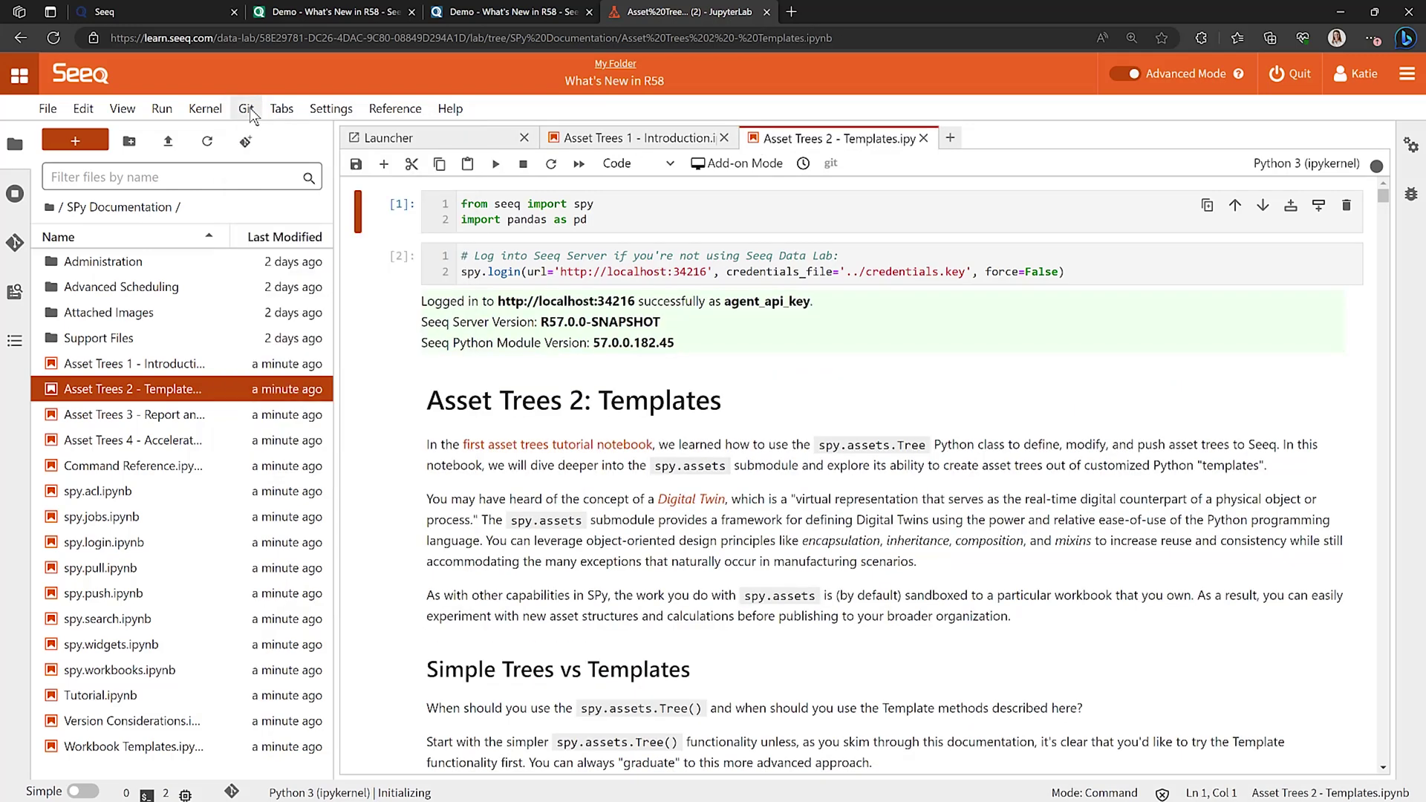
pyautogui.click(350, 110)
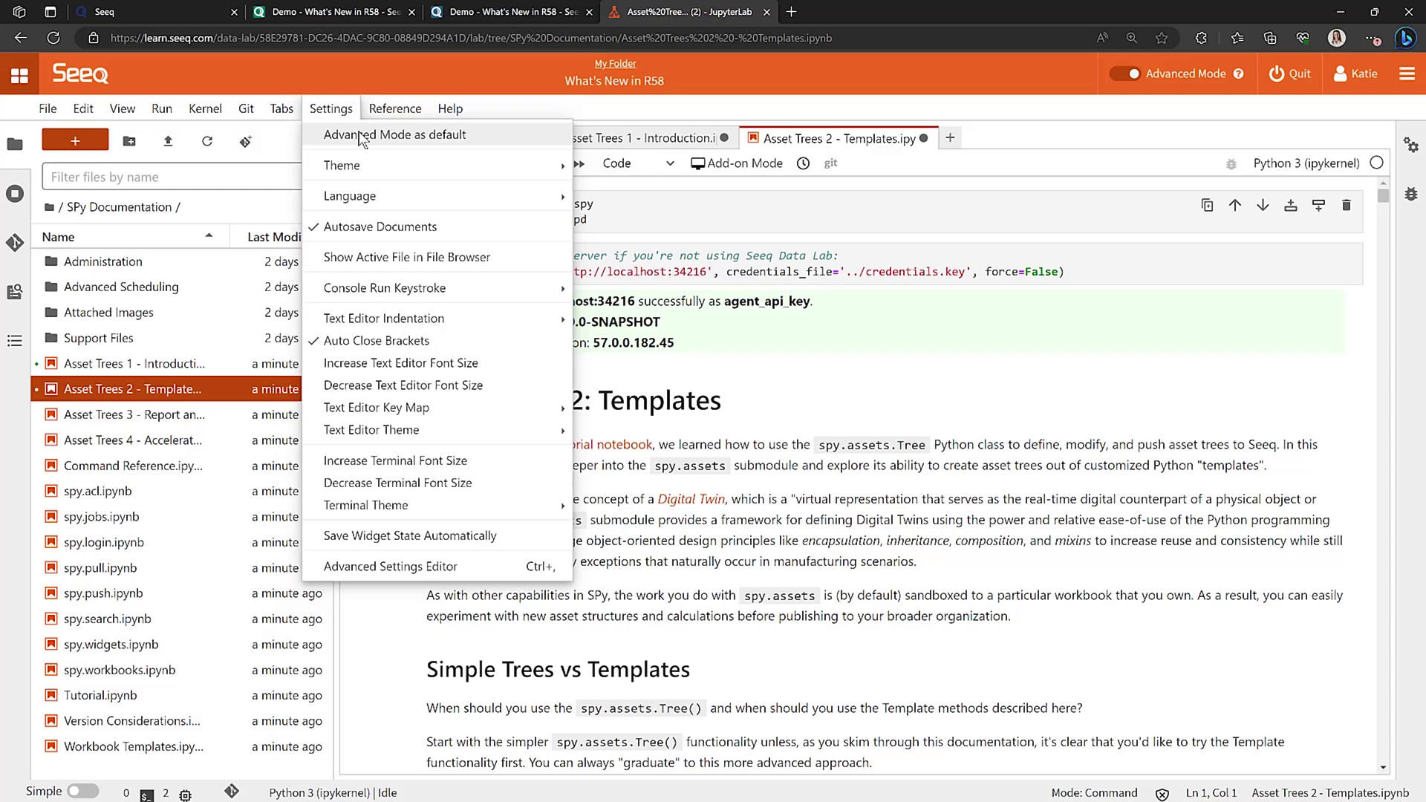
# Set Advanced Mode as the default in the JupyterLab settings
pyautogui.click(361, 136)
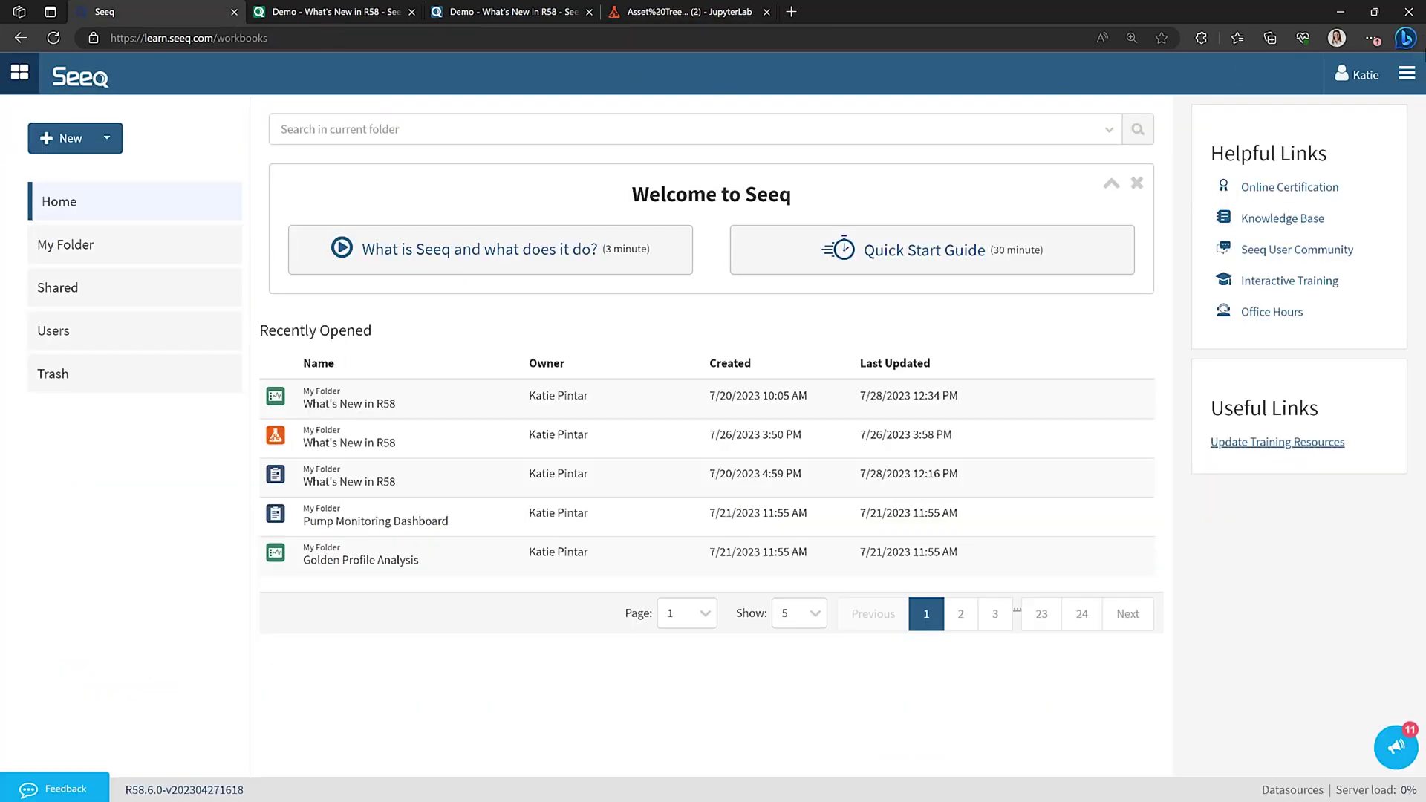
# Go to the Seeq home page's Administration area and show the data usage chart
pyautogui.click(1409, 75)
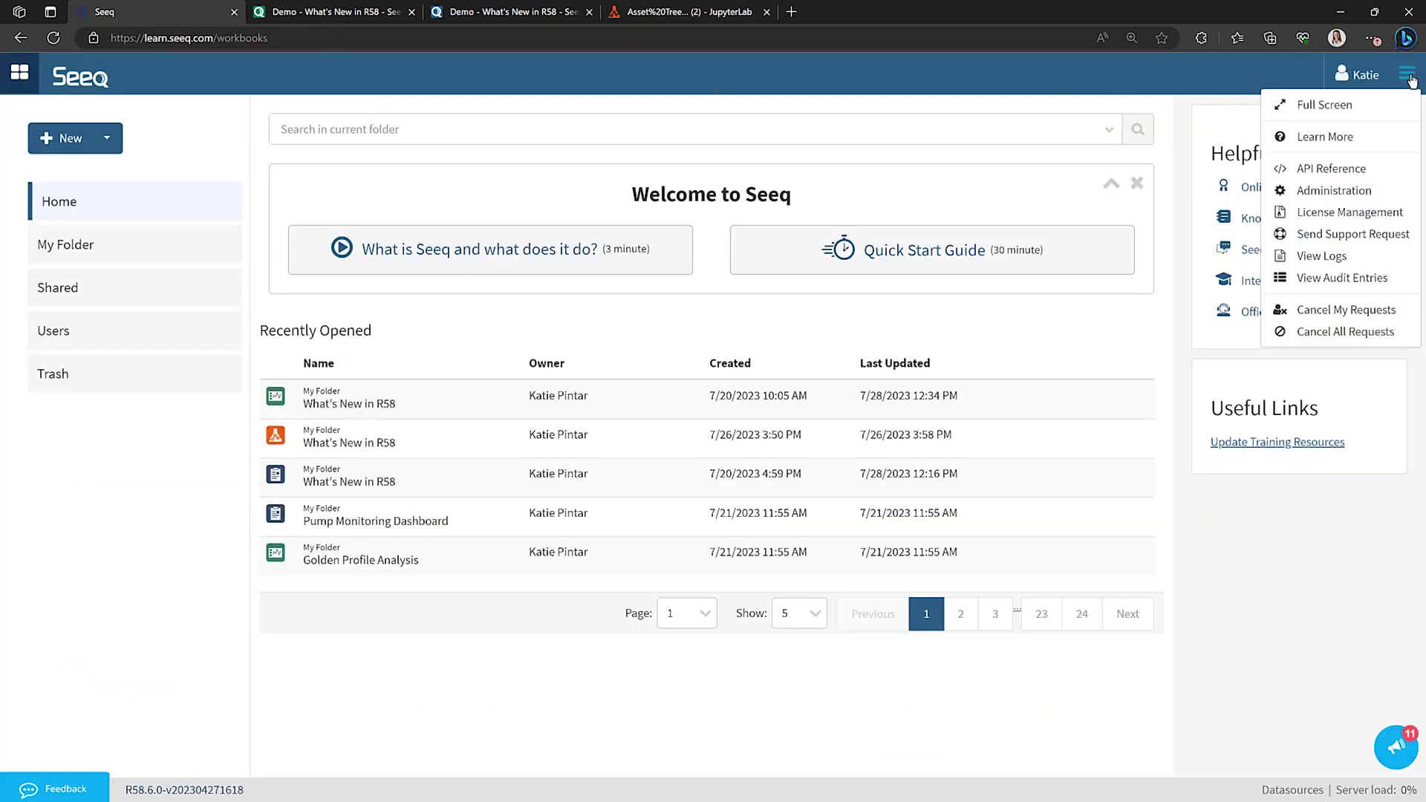
pyautogui.click(1322, 191)
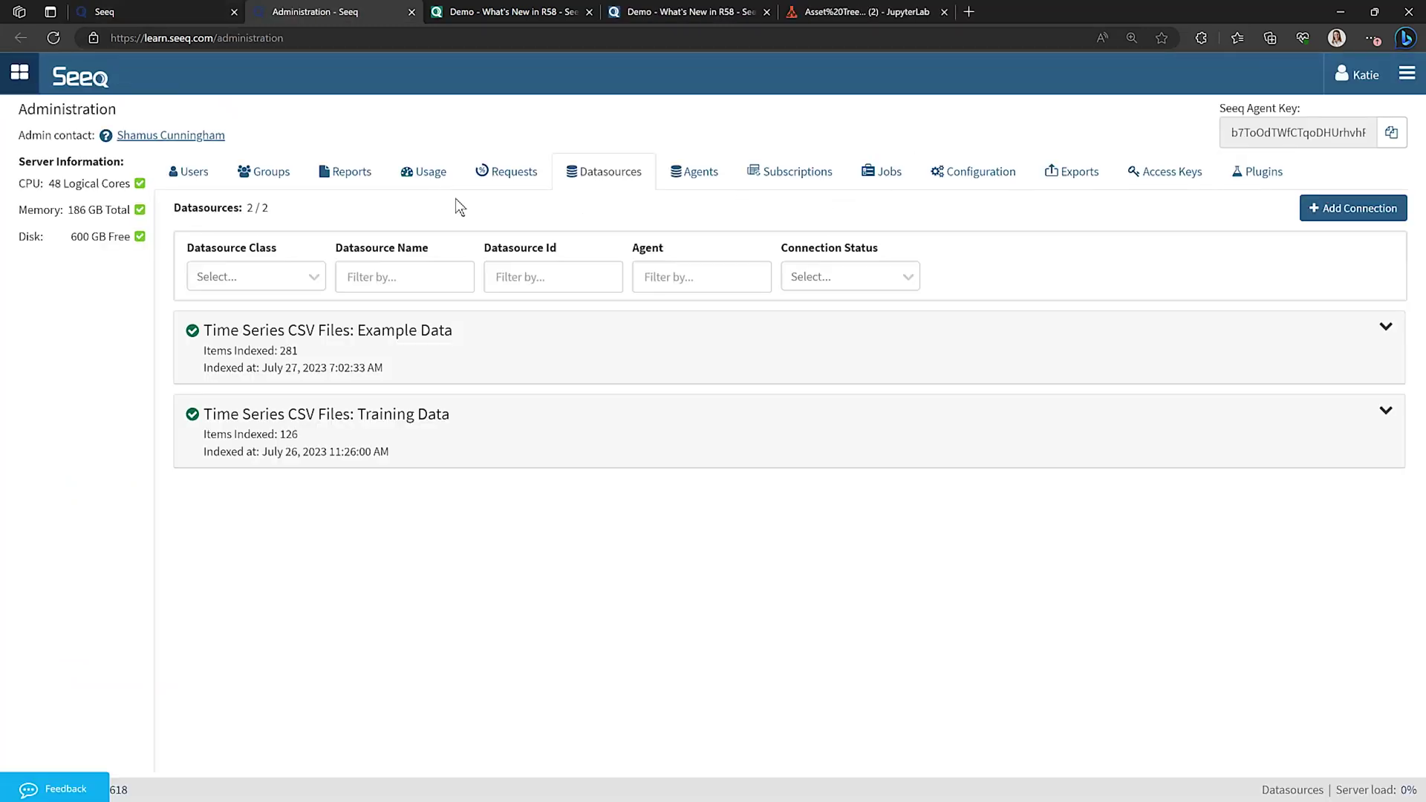
pyautogui.click(431, 170)
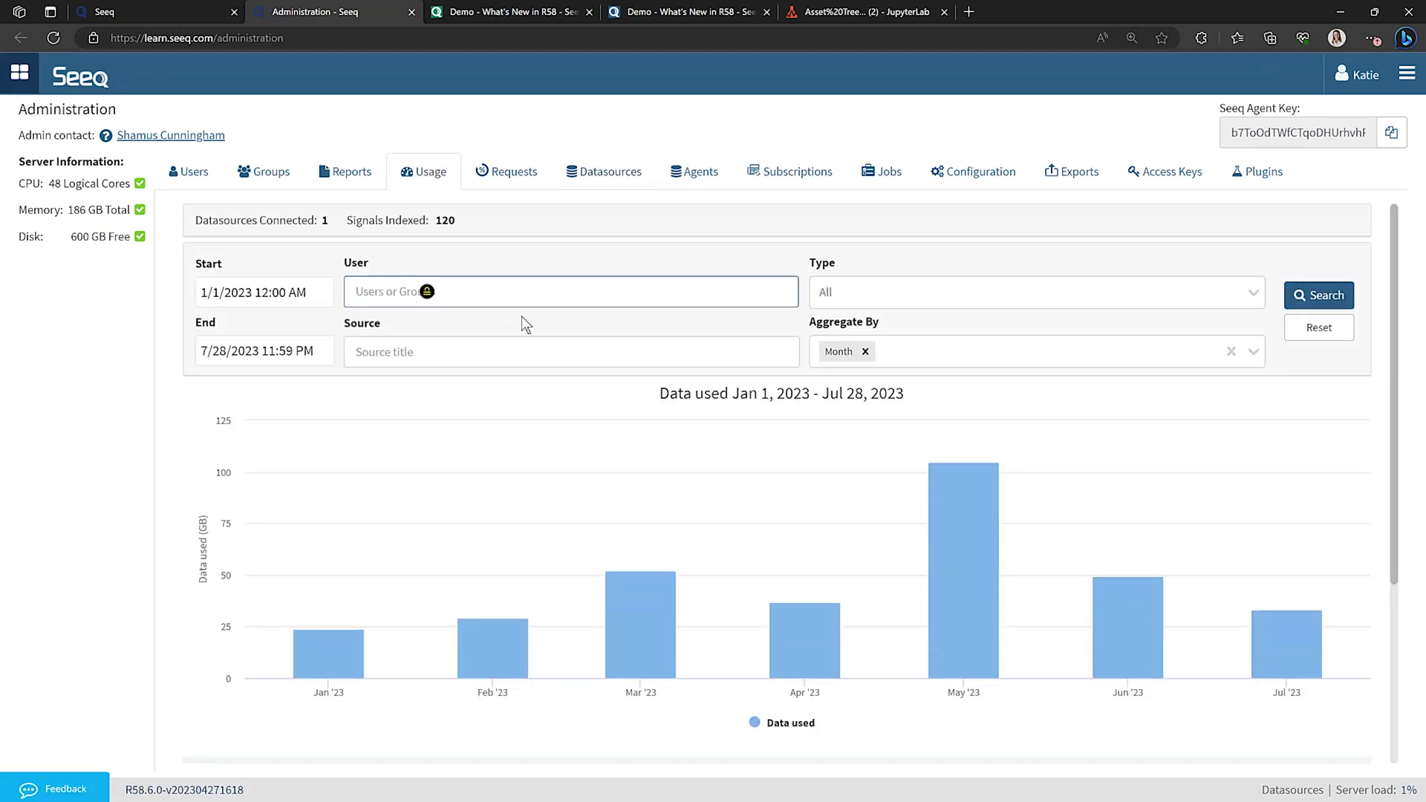
# Filter the data usage by the Analysis type and run the search, keeping it aggregated by month
pyautogui.click(514, 340)
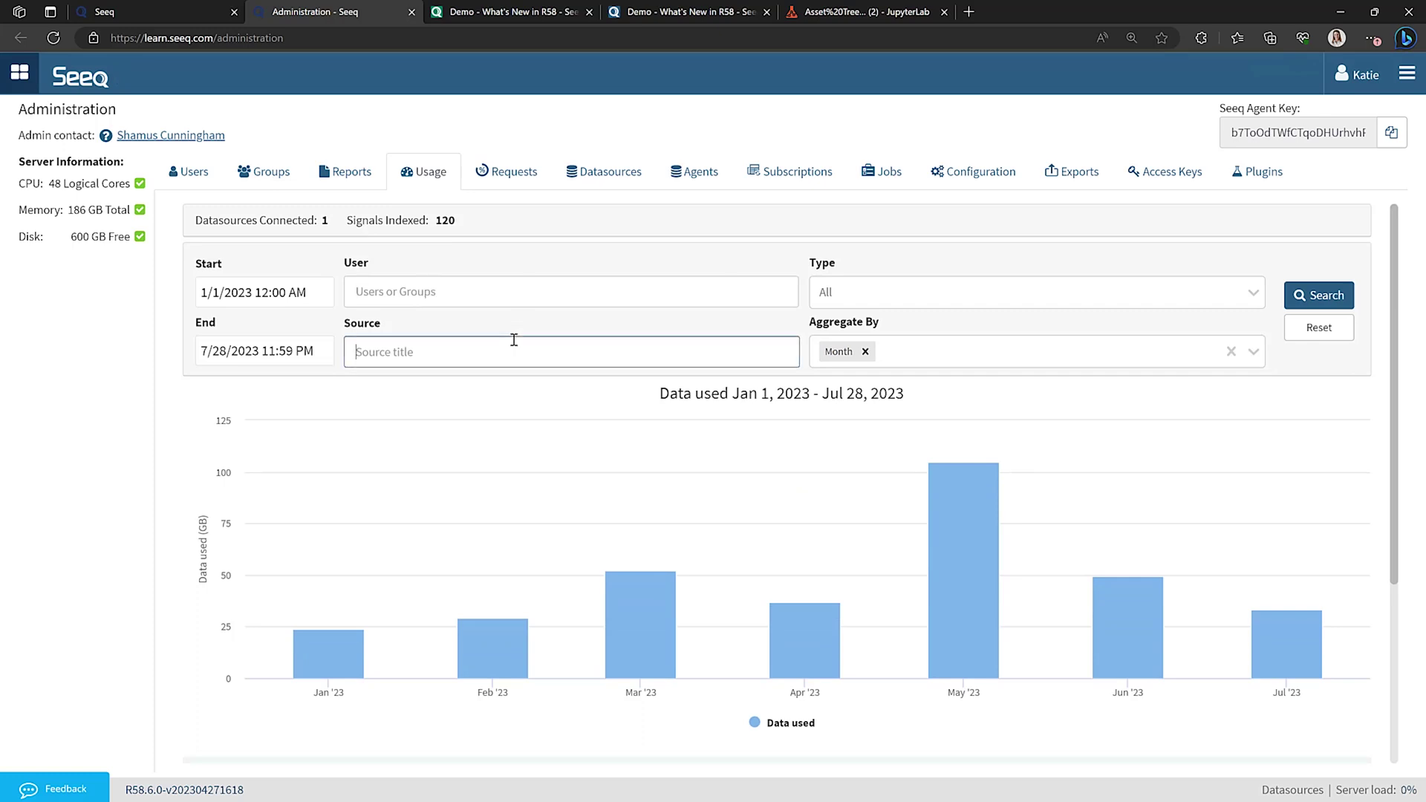
pyautogui.click(858, 290)
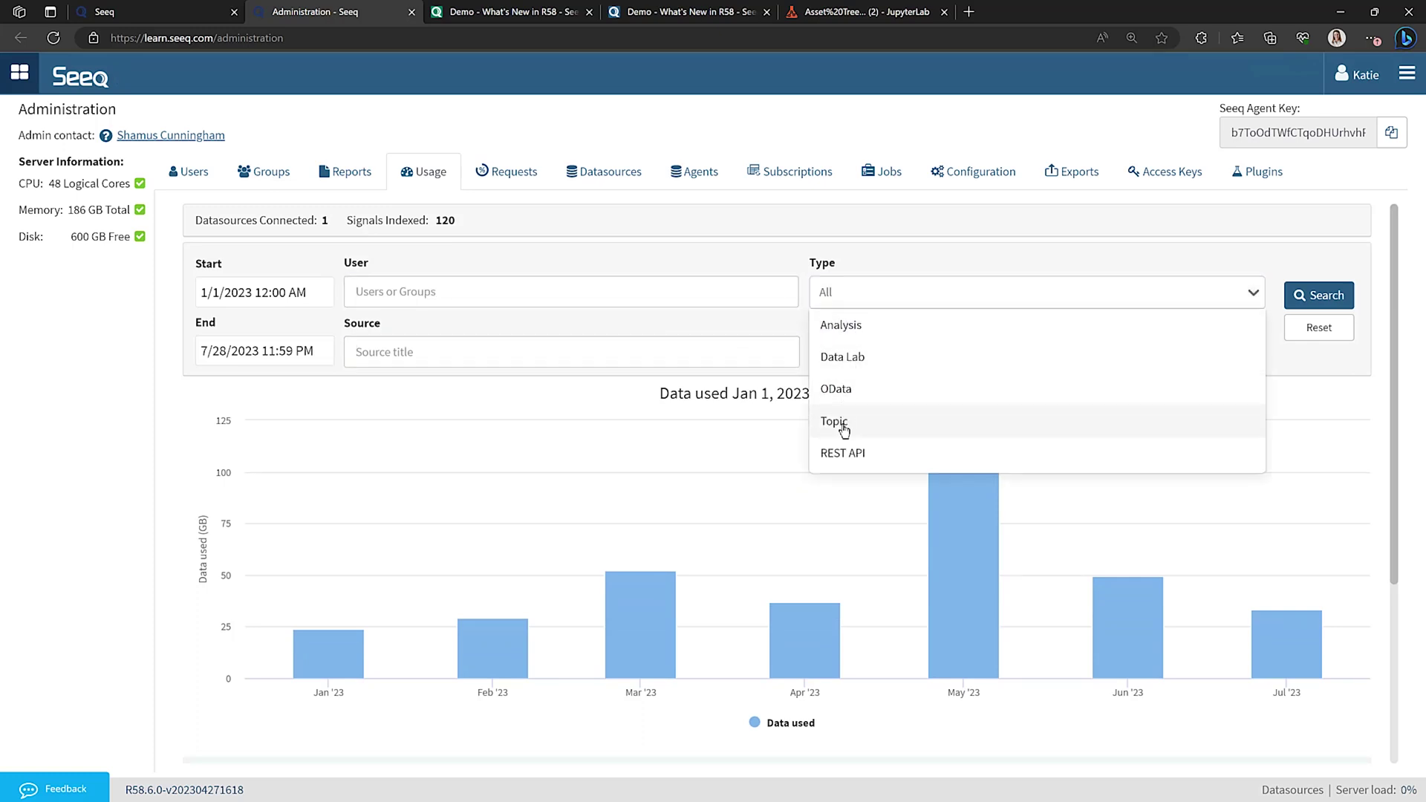
pyautogui.click(849, 326)
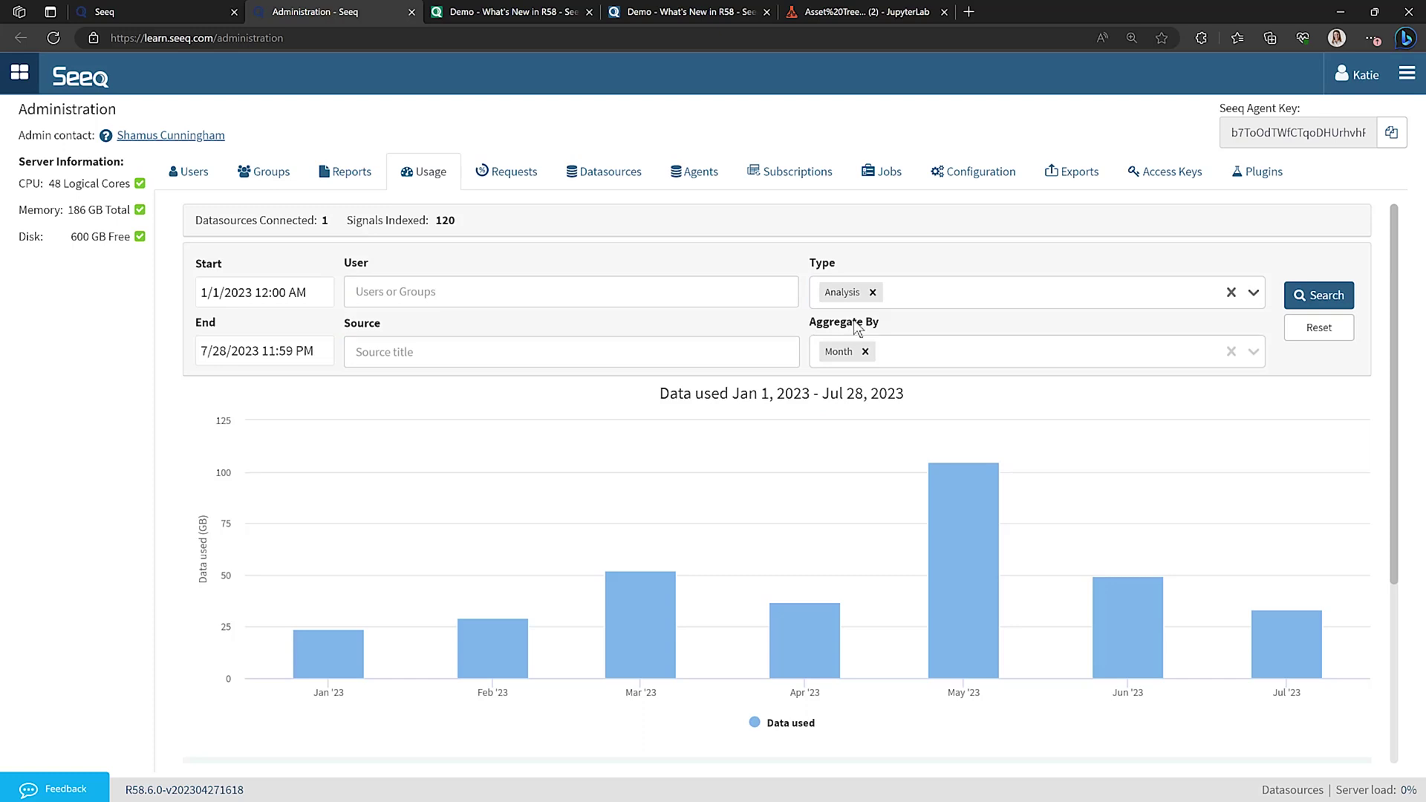
pyautogui.click(1323, 297)
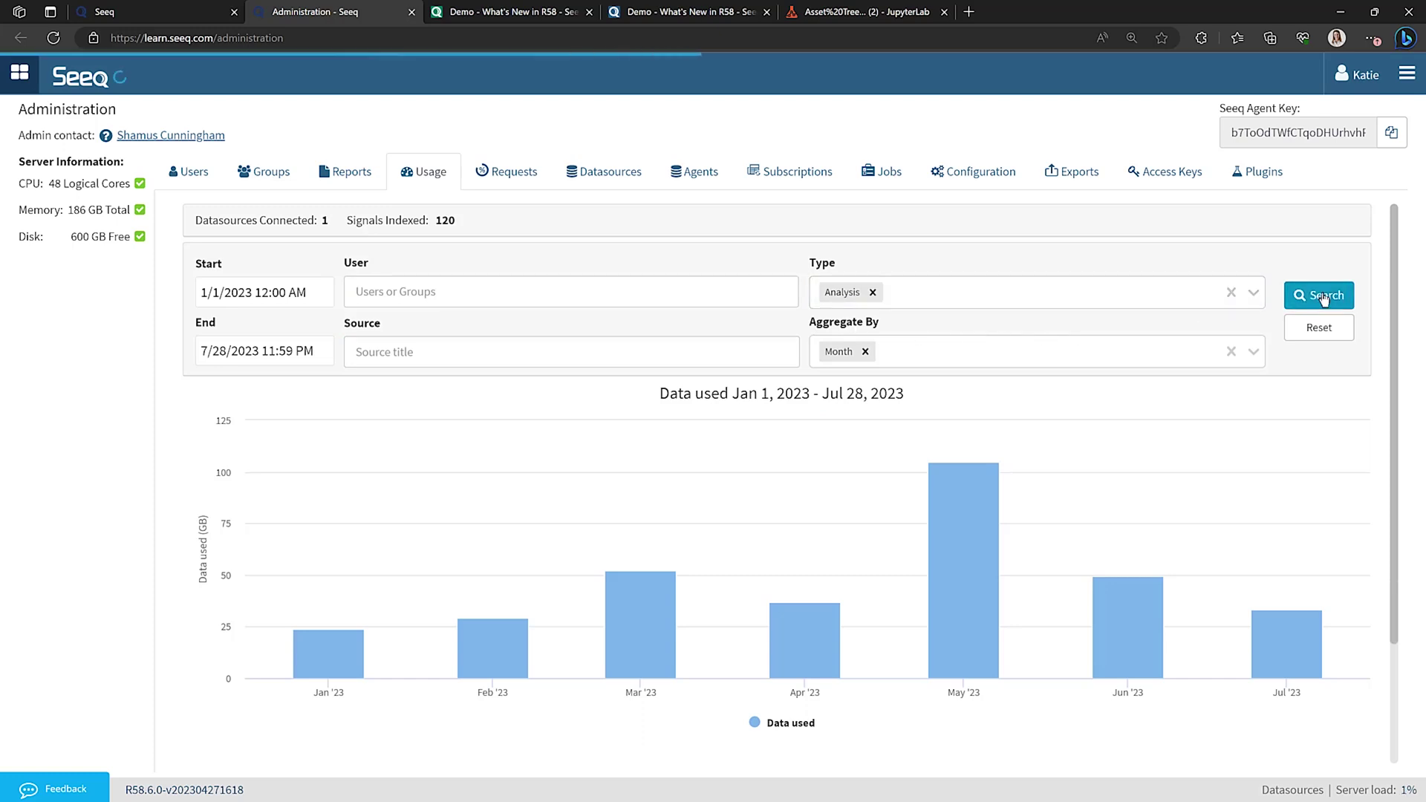